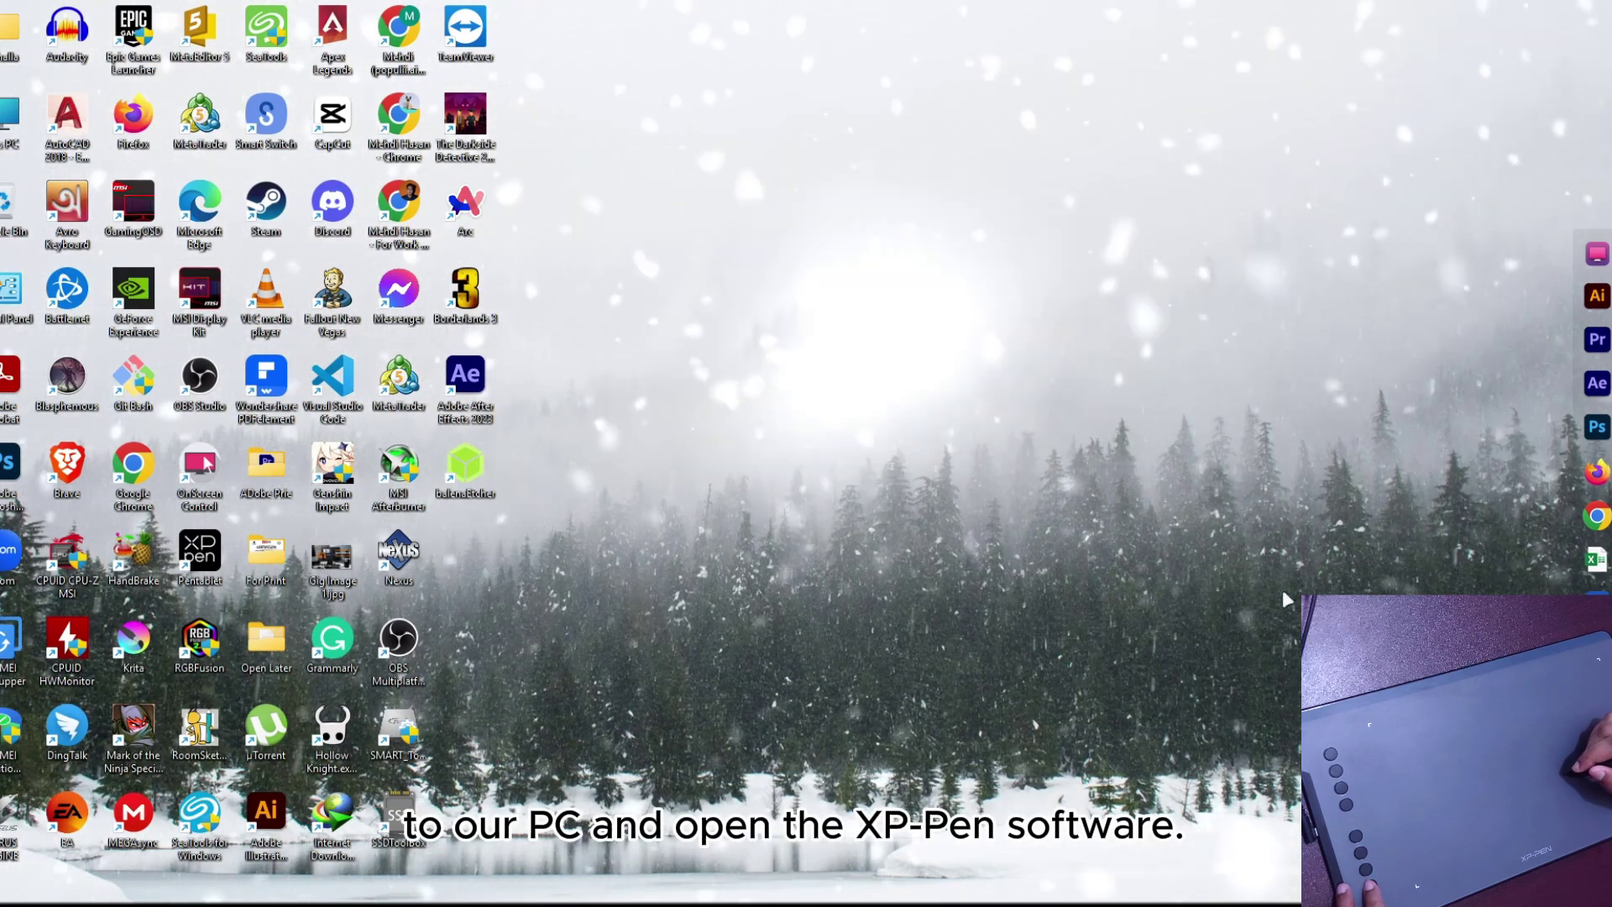
# Open the XP-Pen tablet settings and accept a custom active area of 1000 by 625 for the pen tablet.
pyautogui.press('F8')
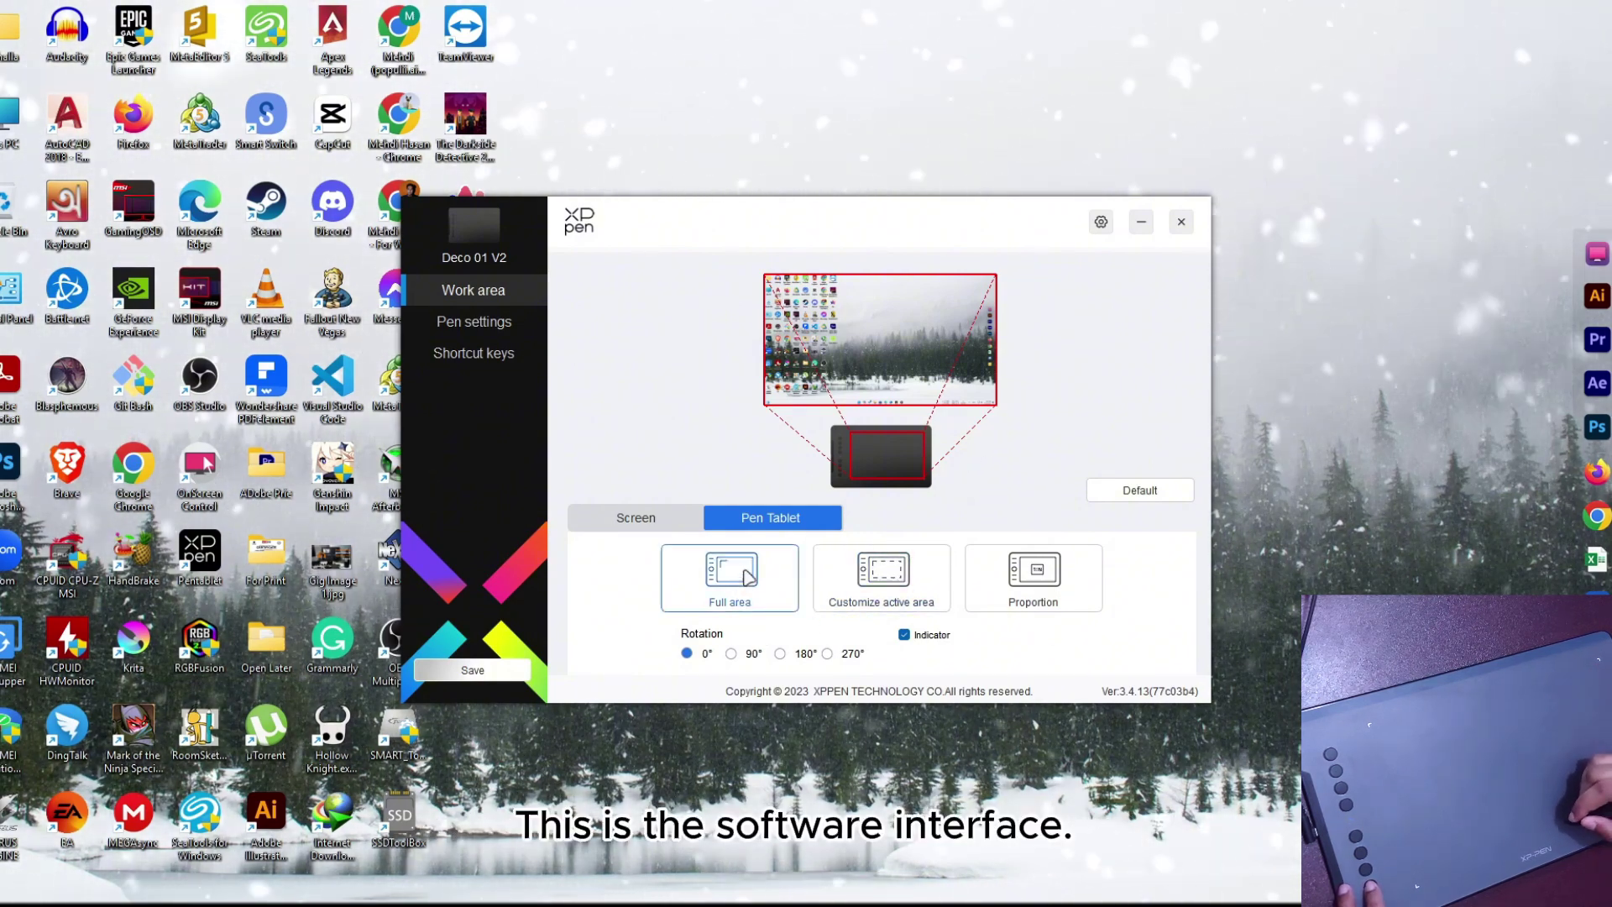
pyautogui.click(896, 601)
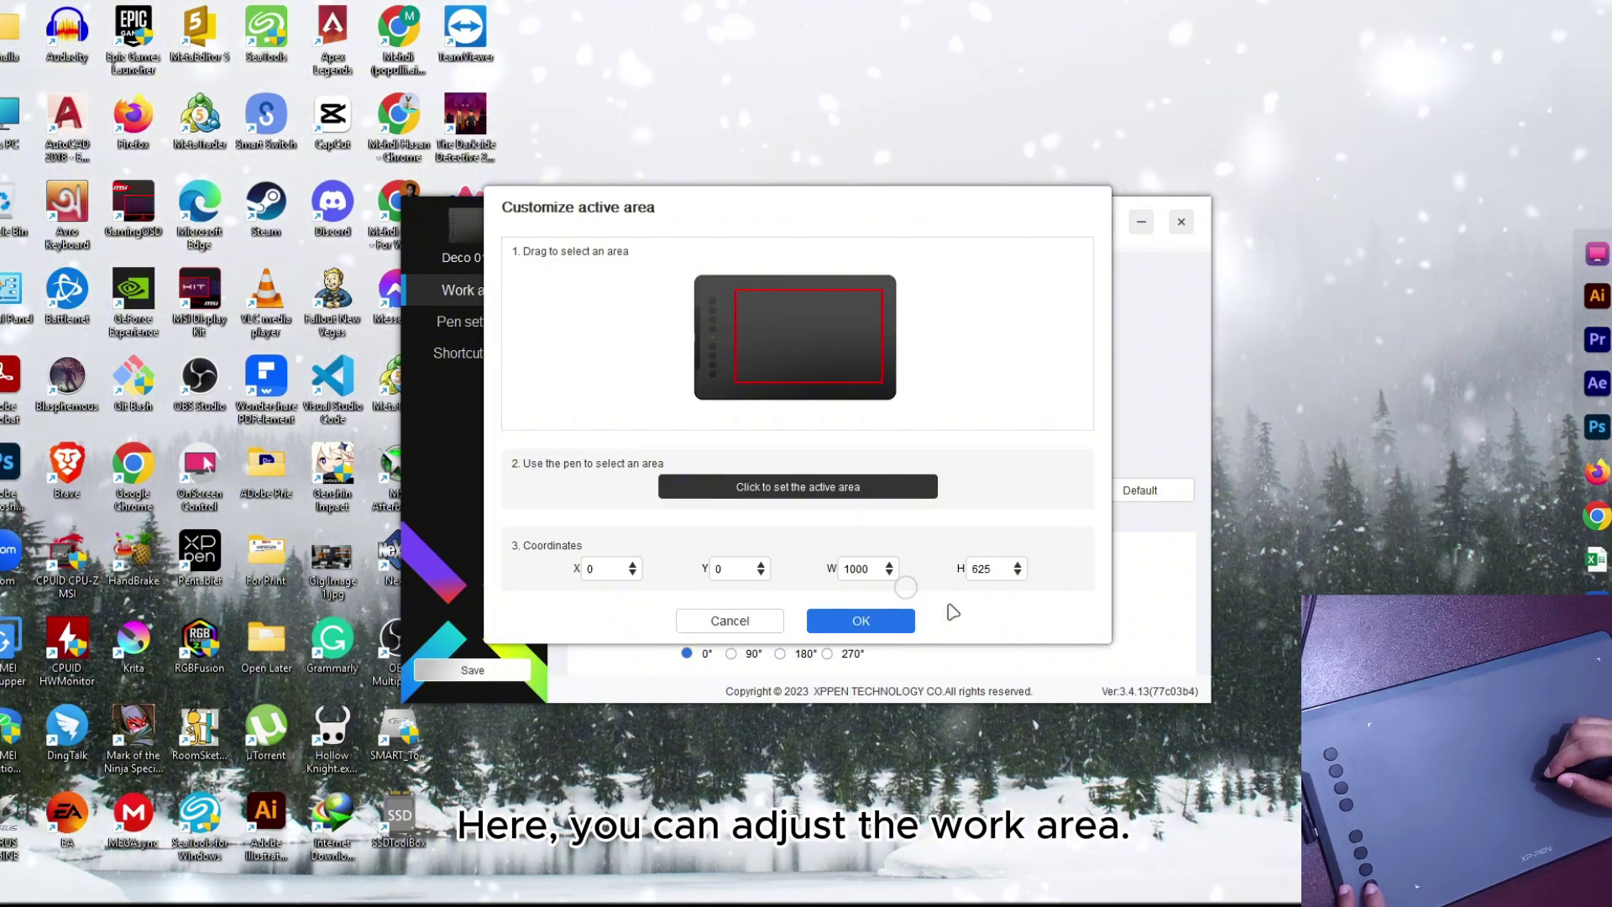
pyautogui.moveTo(579, 231); pyautogui.dragTo(742, 228)
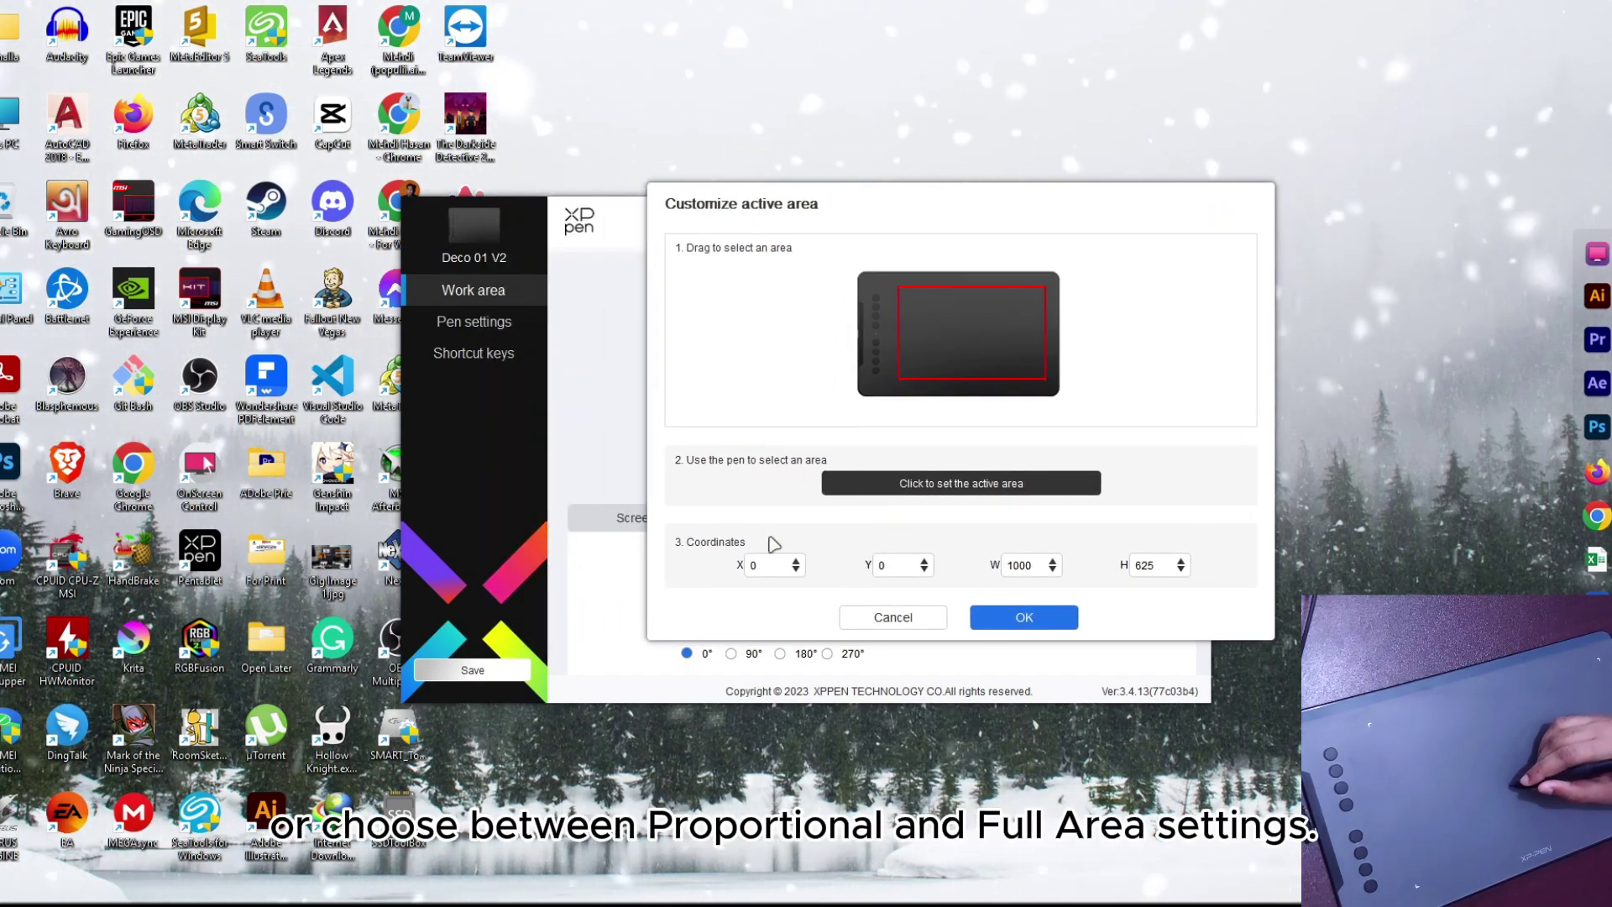
pyautogui.click(1025, 617)
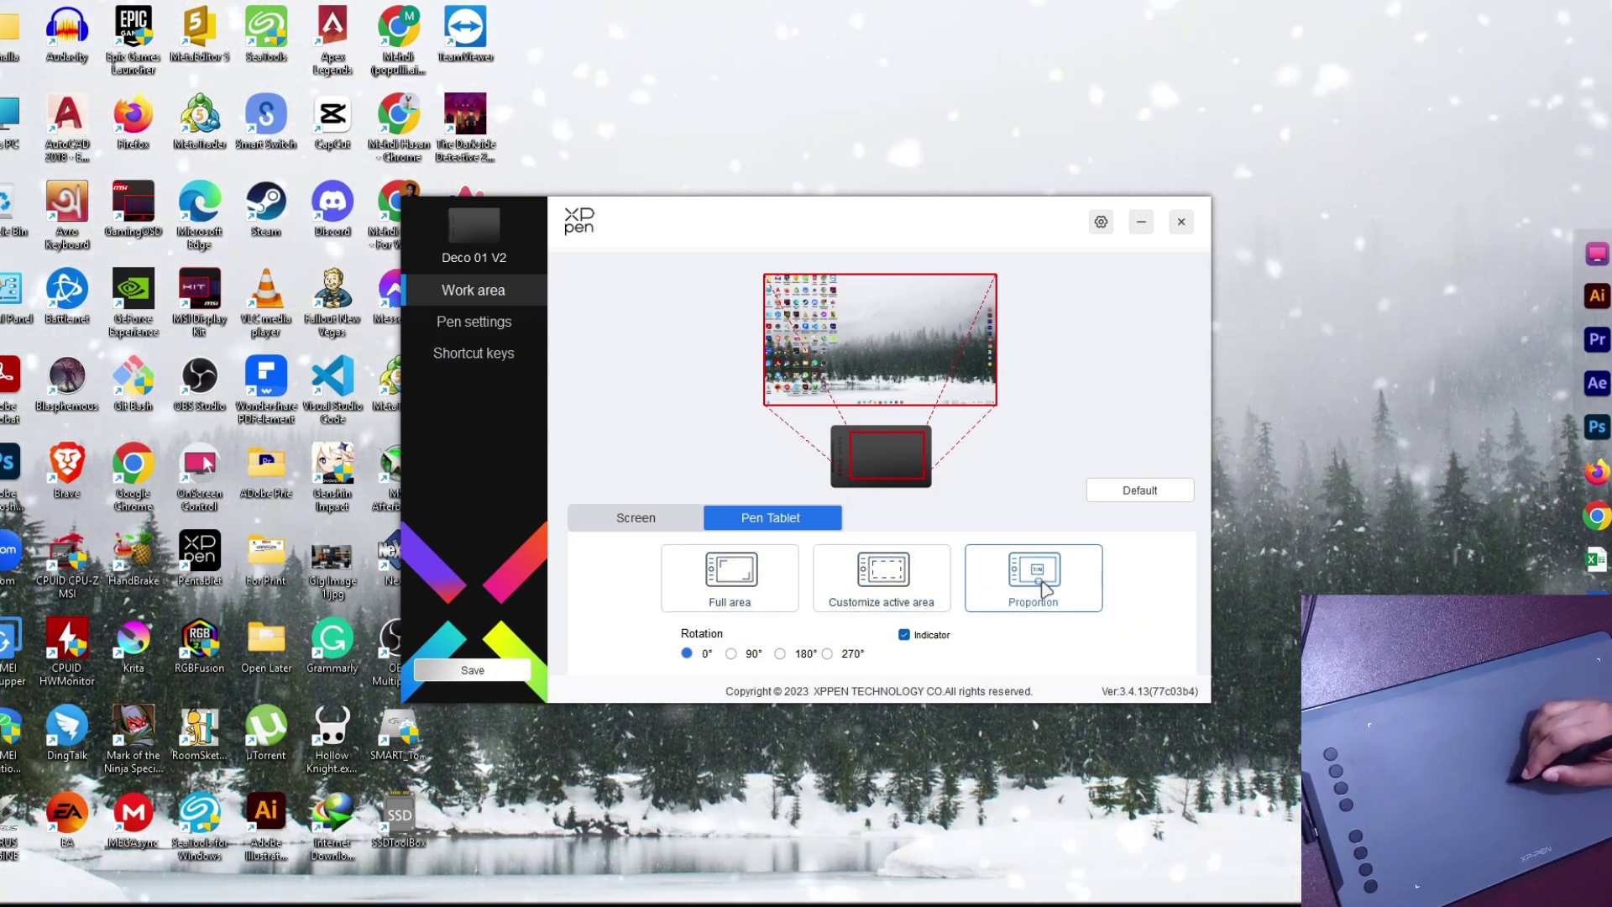
# Map the tablet to the full screen and accept a custom screen area of 1920 by 1080.
pyautogui.click(658, 519)
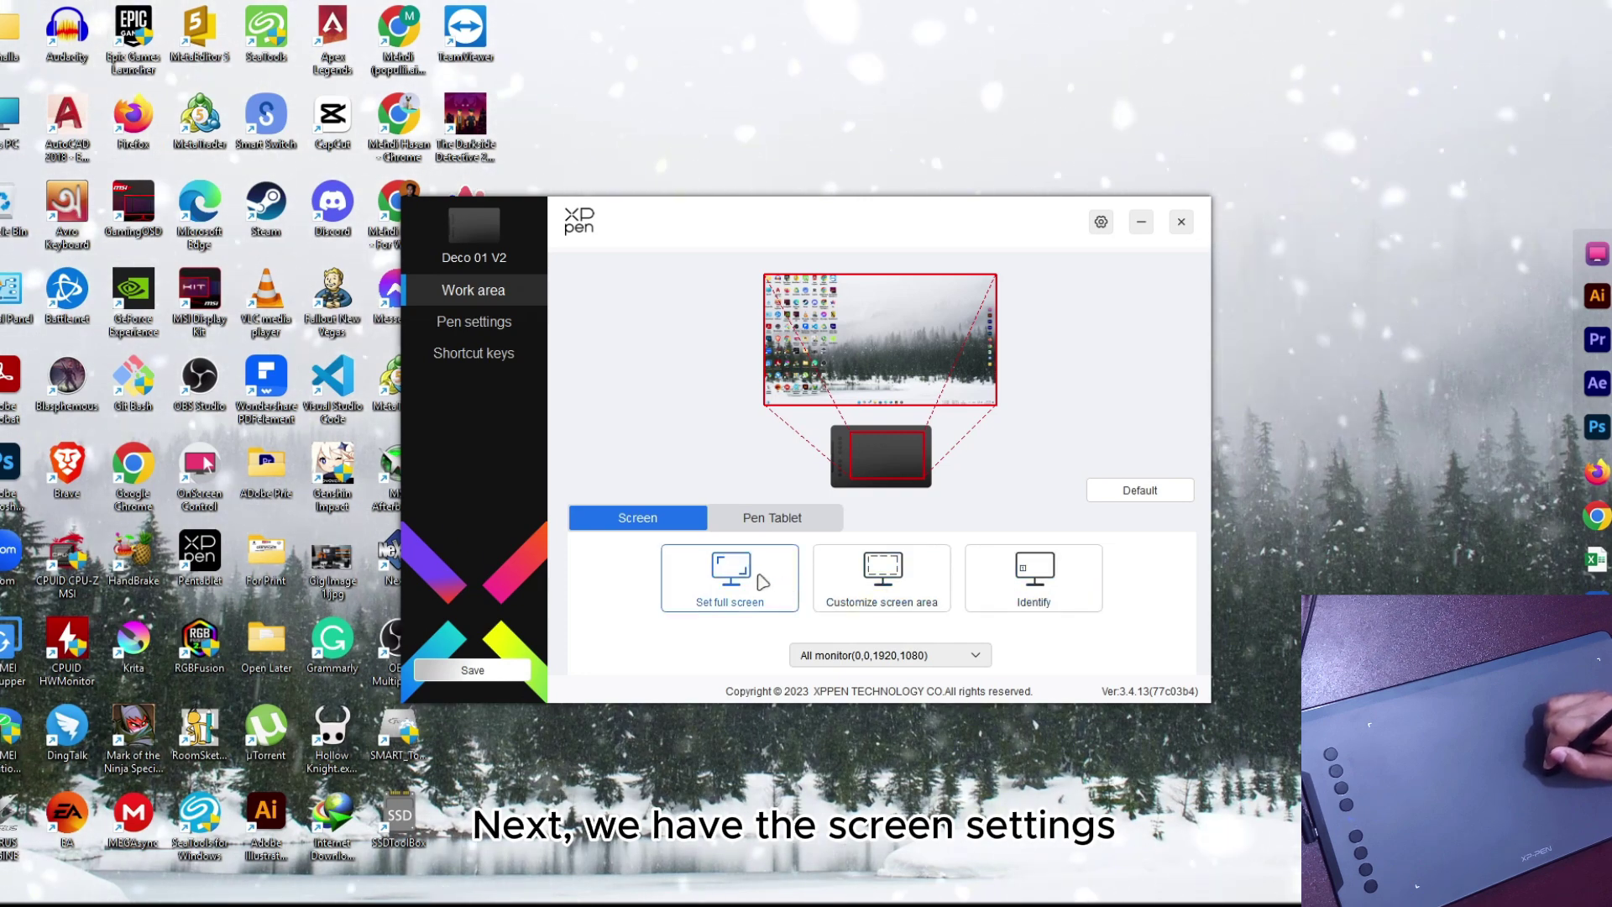
pyautogui.click(753, 579)
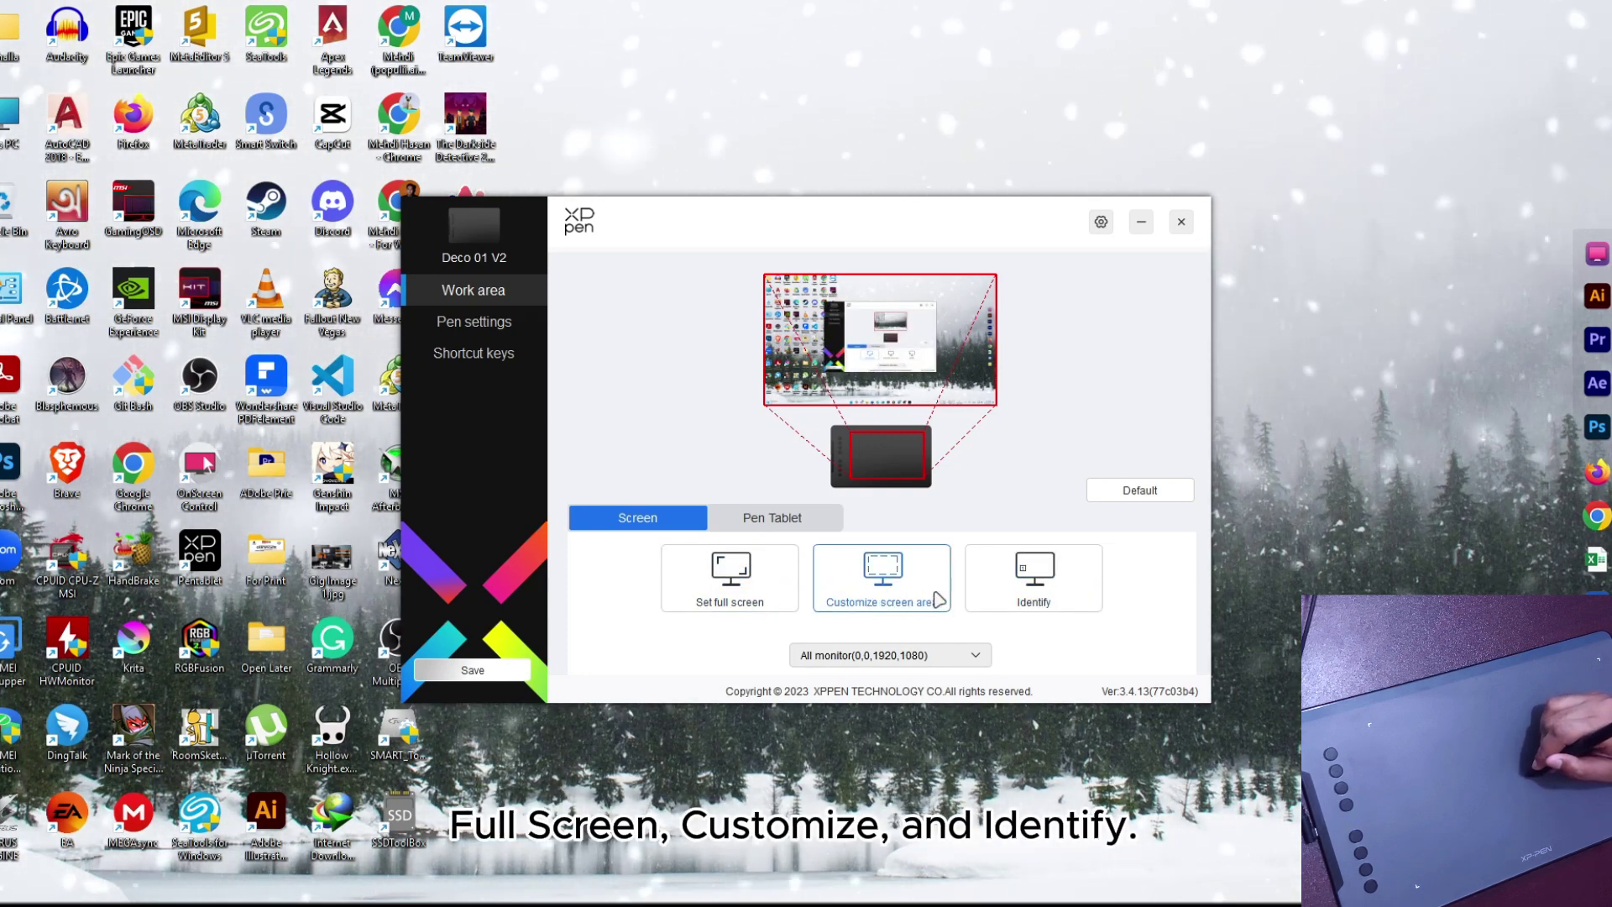
pyautogui.click(869, 588)
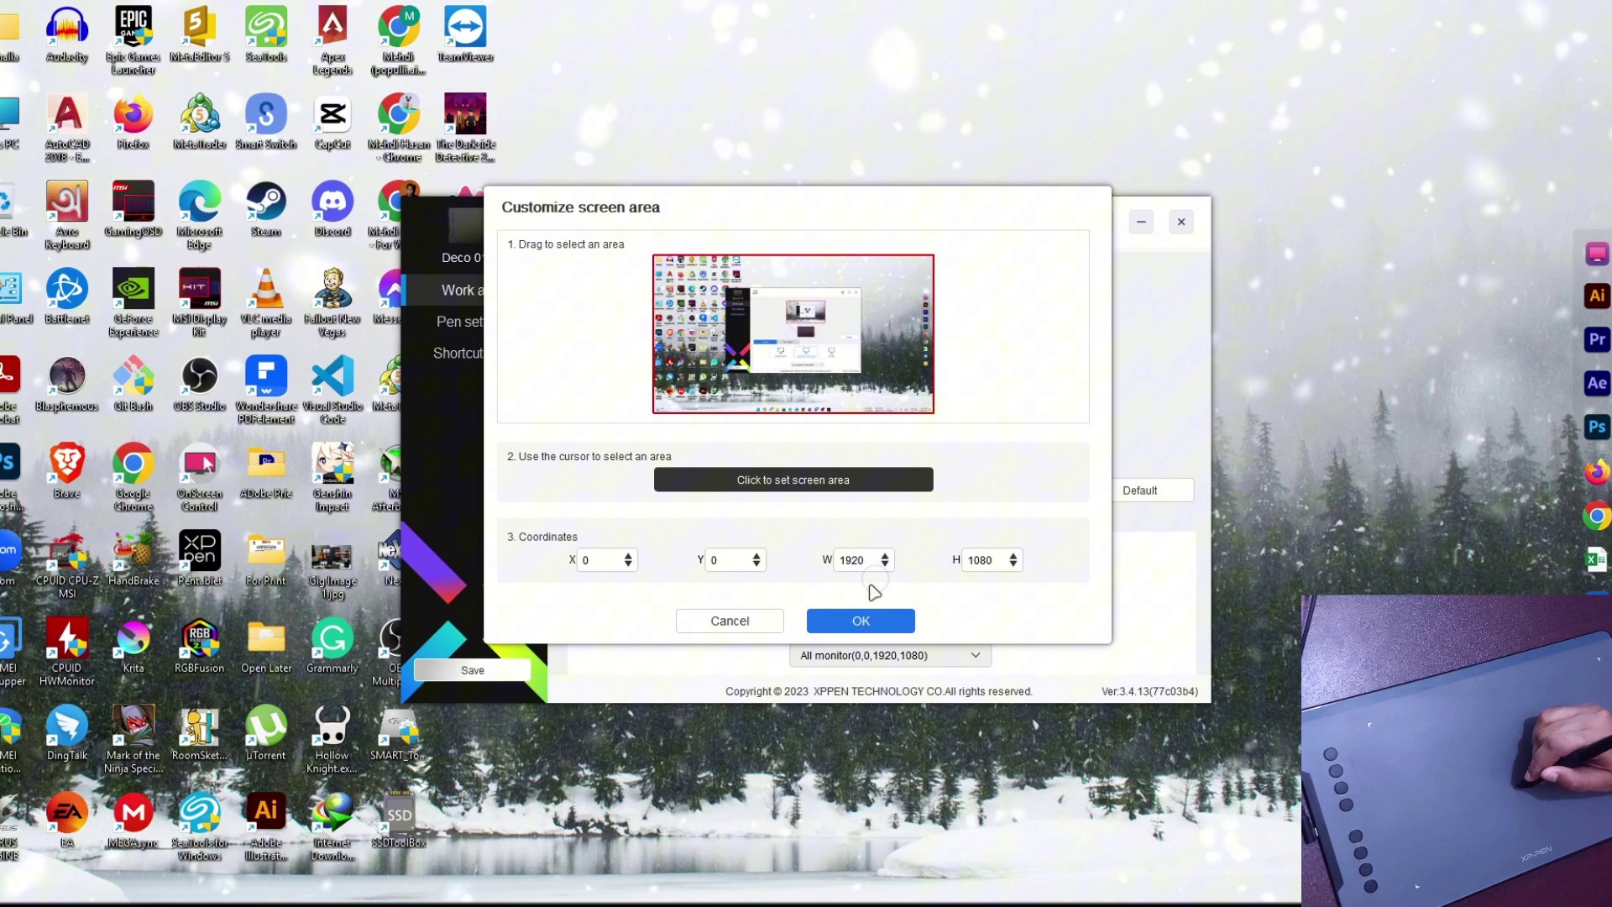
pyautogui.click(855, 624)
pyautogui.click(747, 525)
pyautogui.click(671, 518)
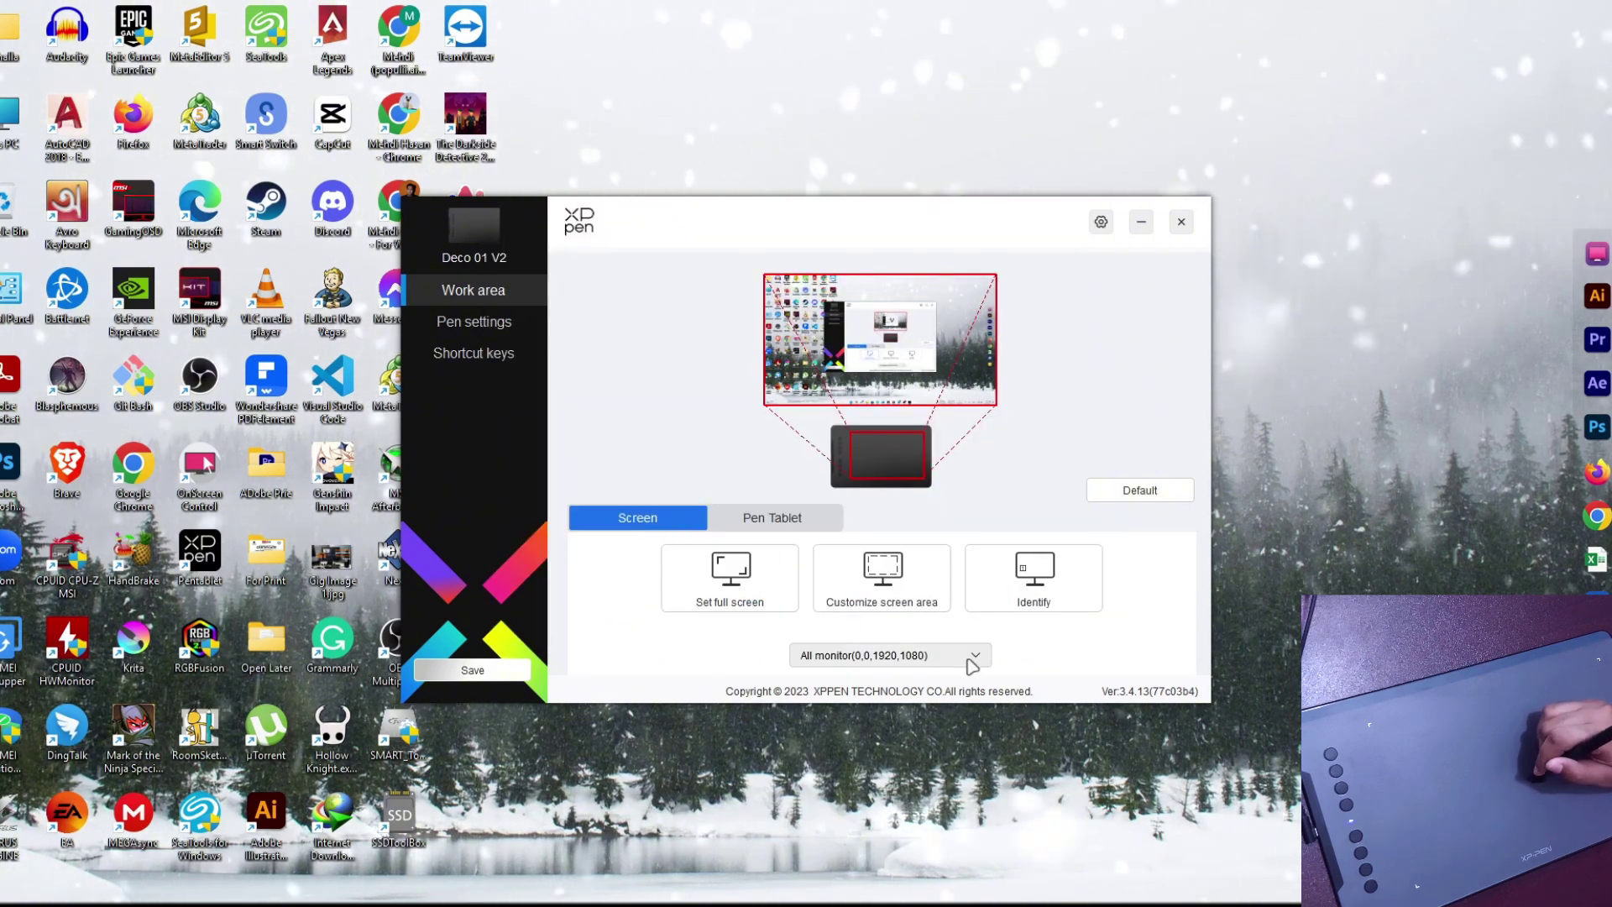
# Review the pen settings and the assignments of all eight shortcut keys, and close the tablet settings.
pyautogui.click(507, 332)
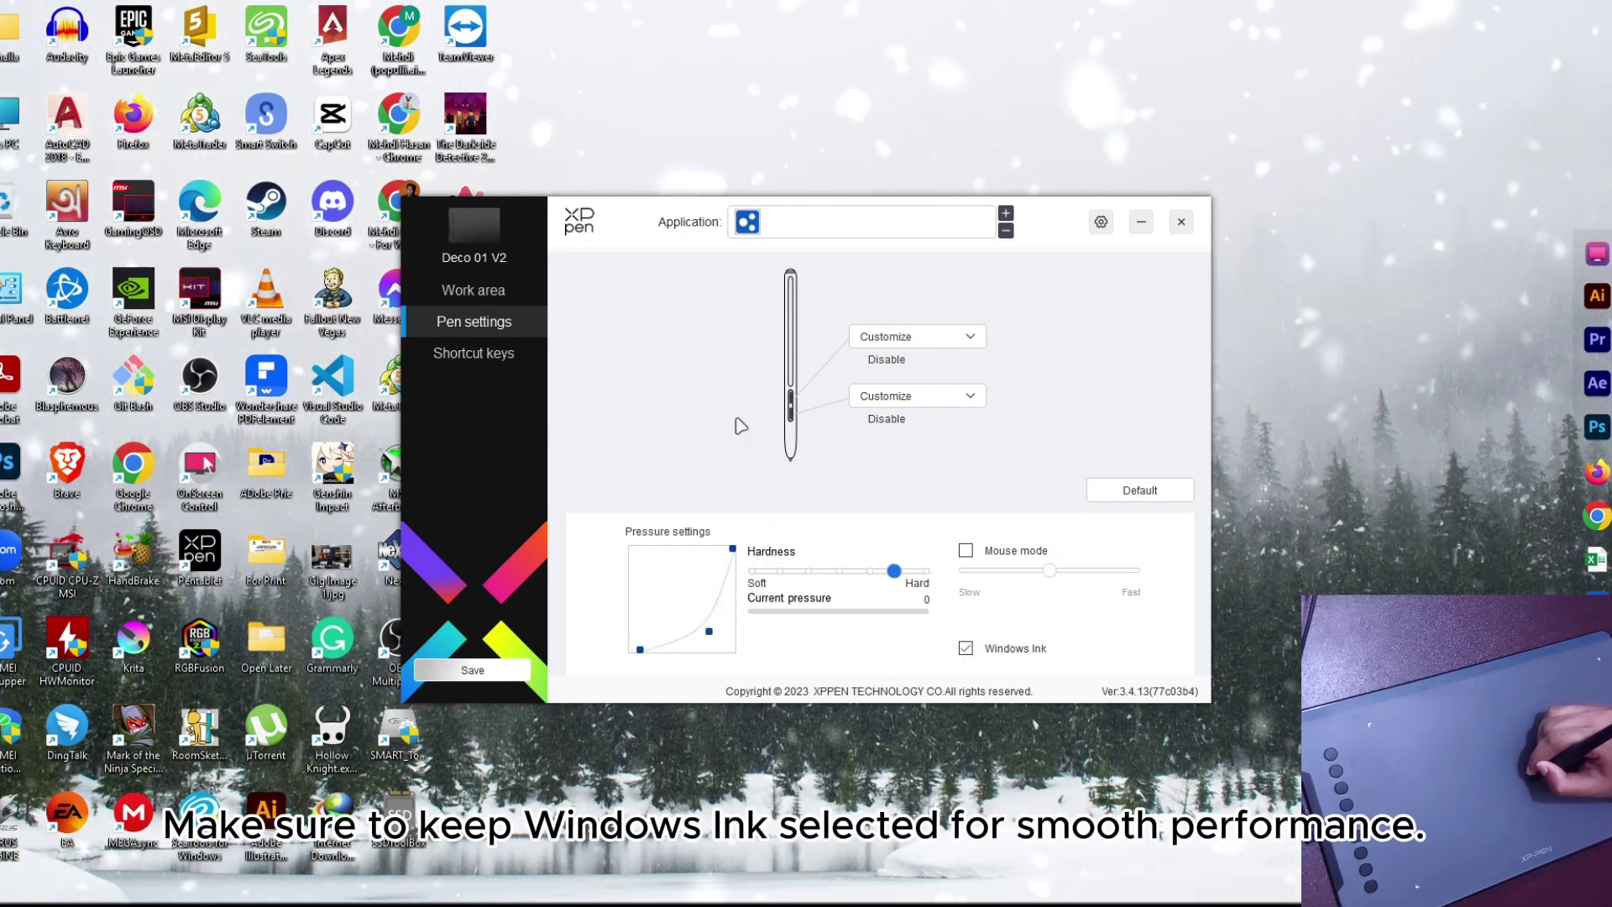
pyautogui.click(477, 356)
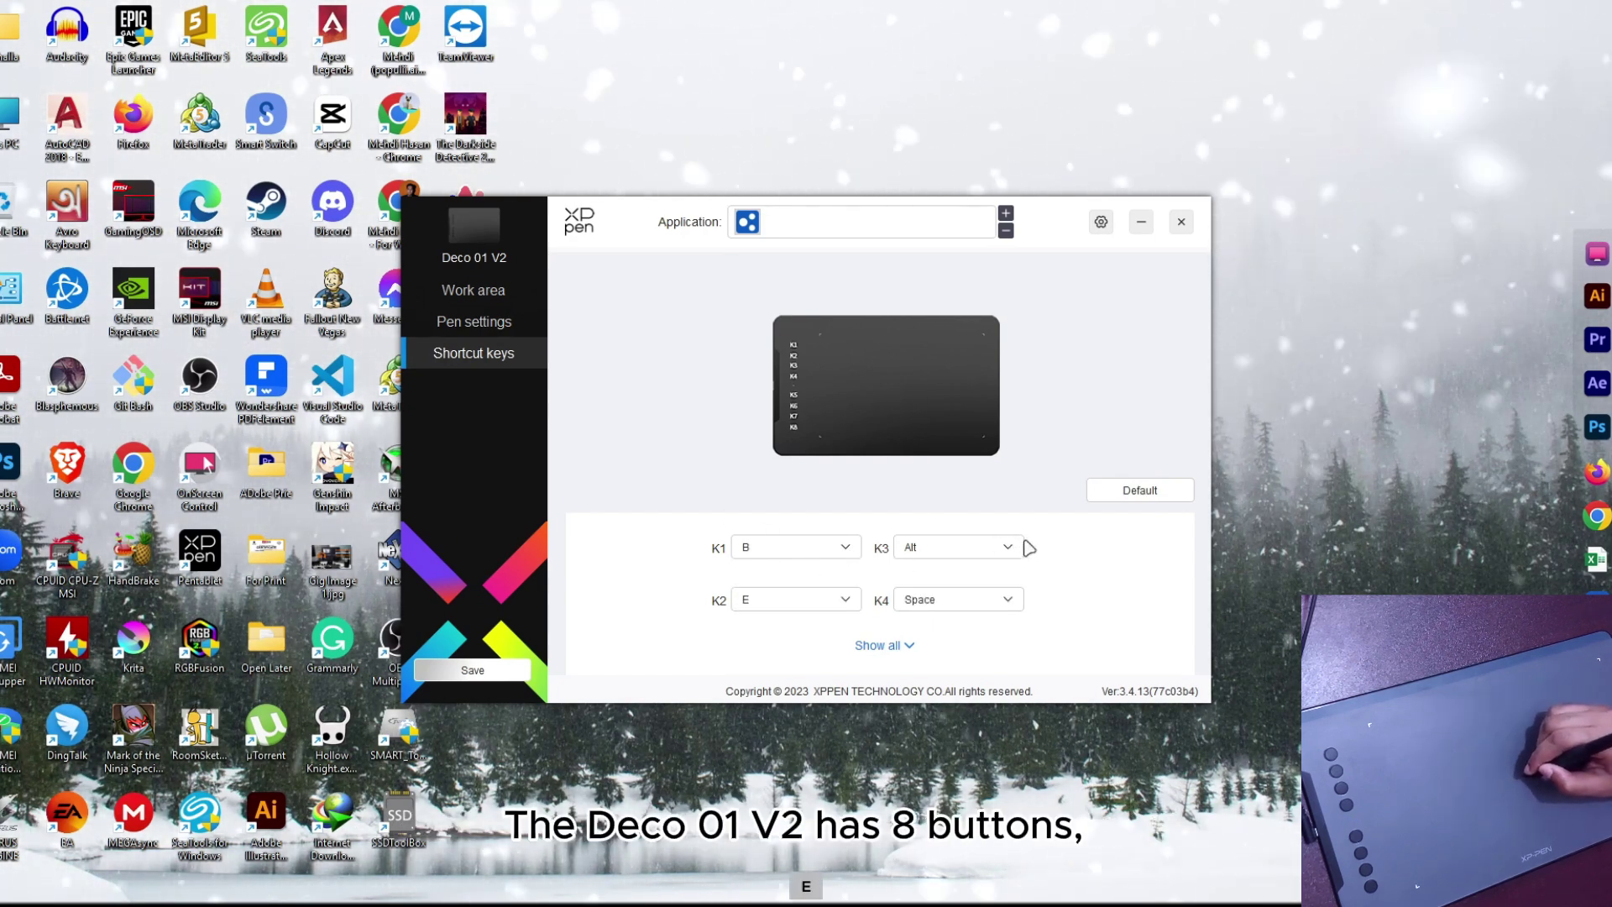
pyautogui.click(813, 600)
pyautogui.click(813, 623)
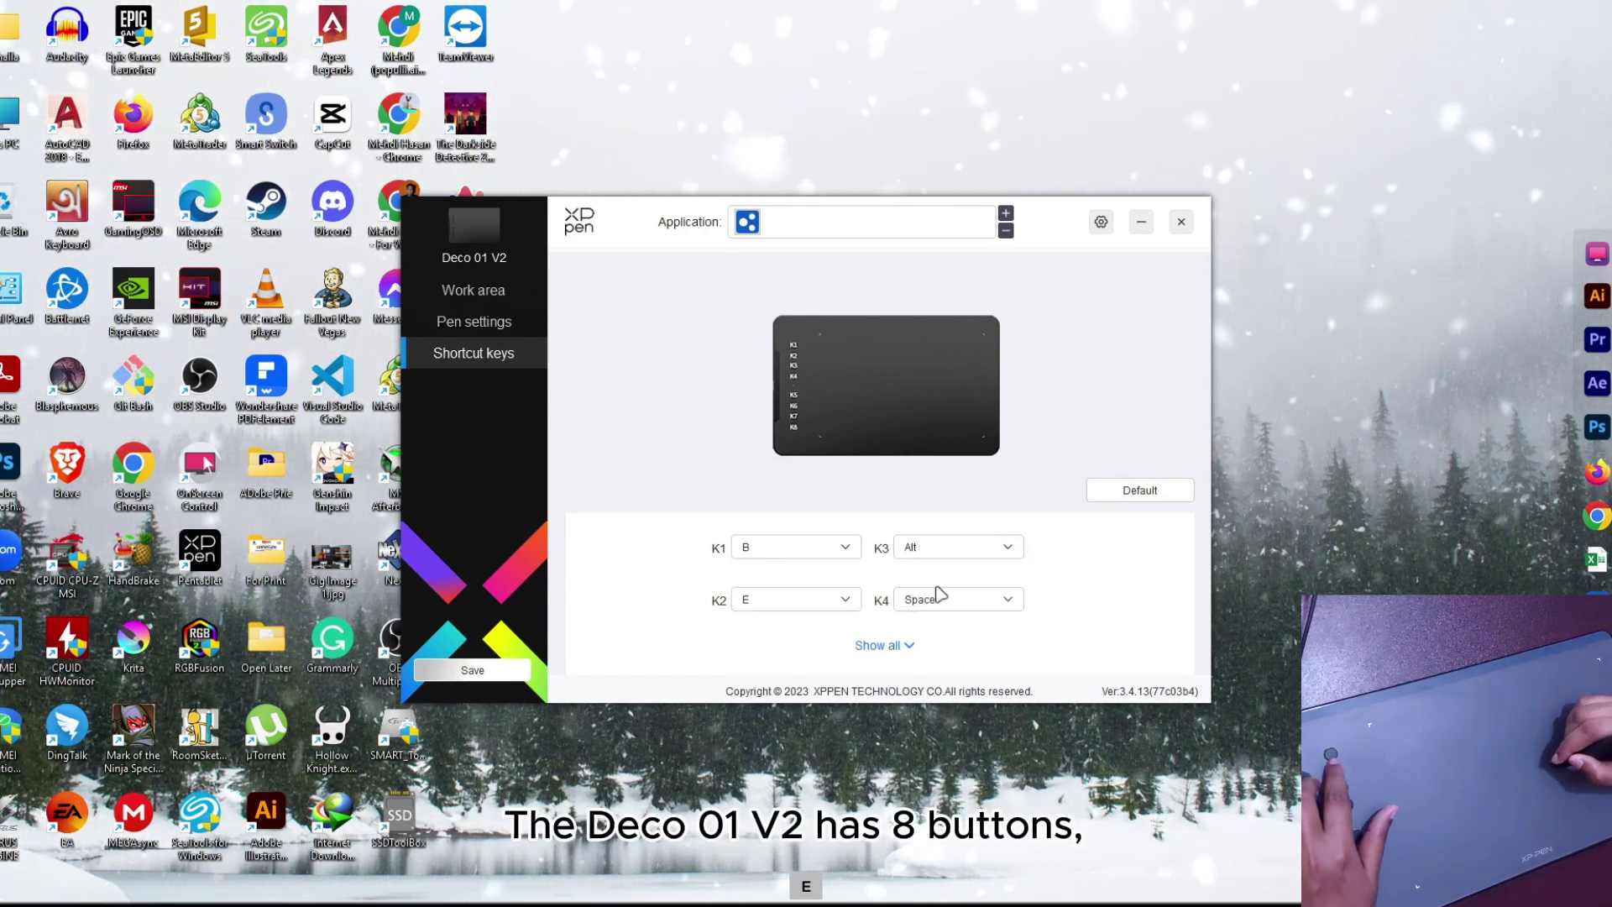
pyautogui.click(883, 645)
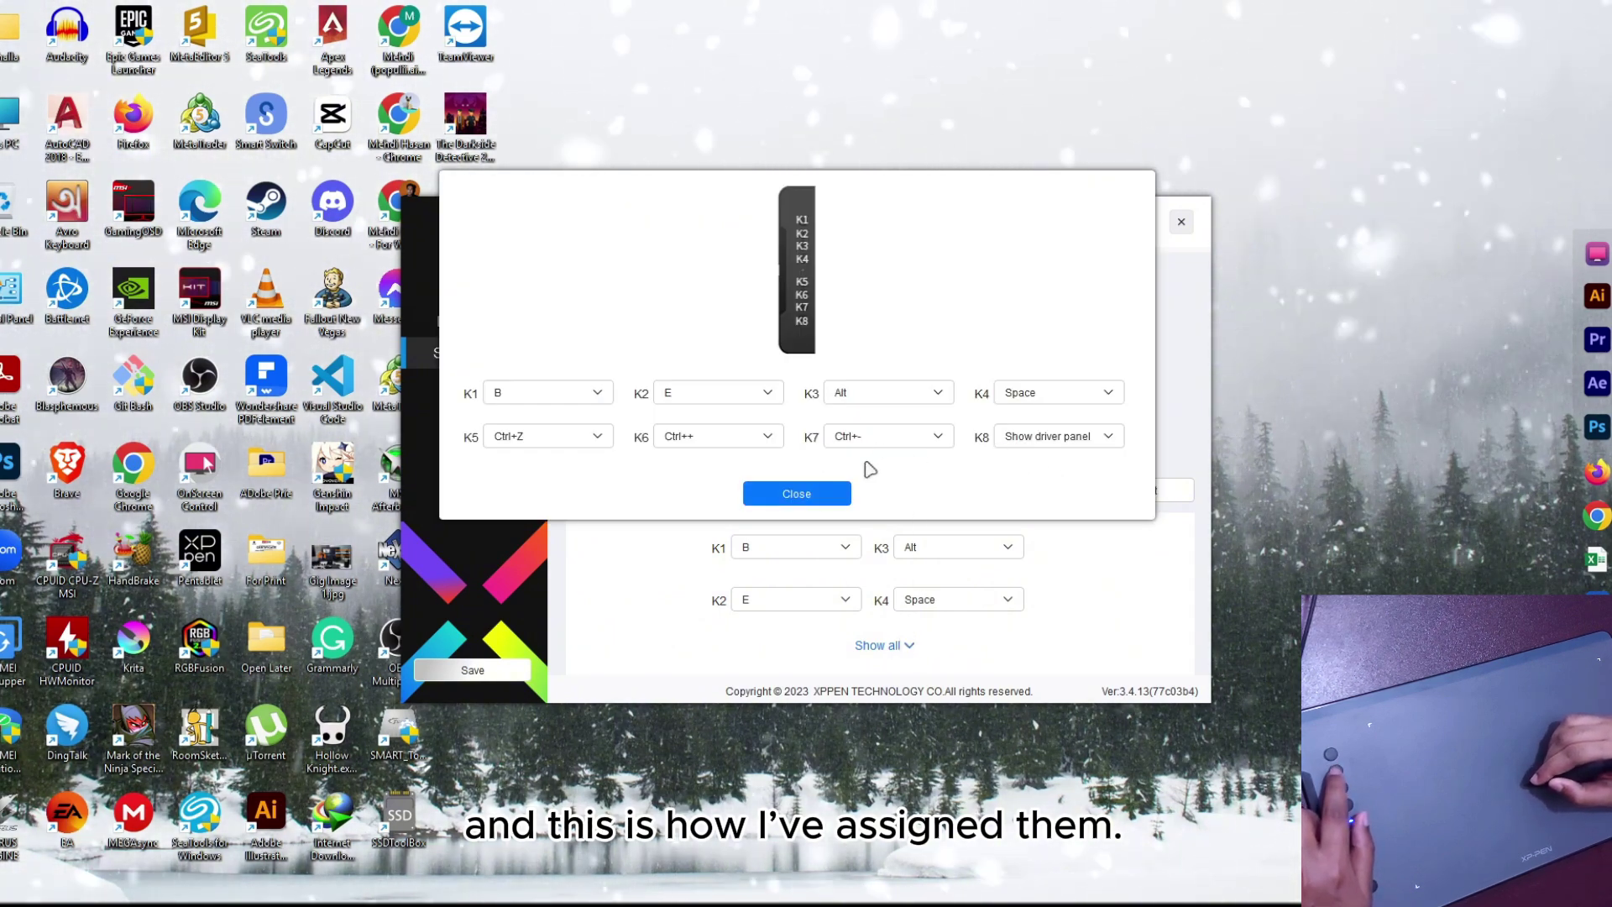
pyautogui.click(818, 493)
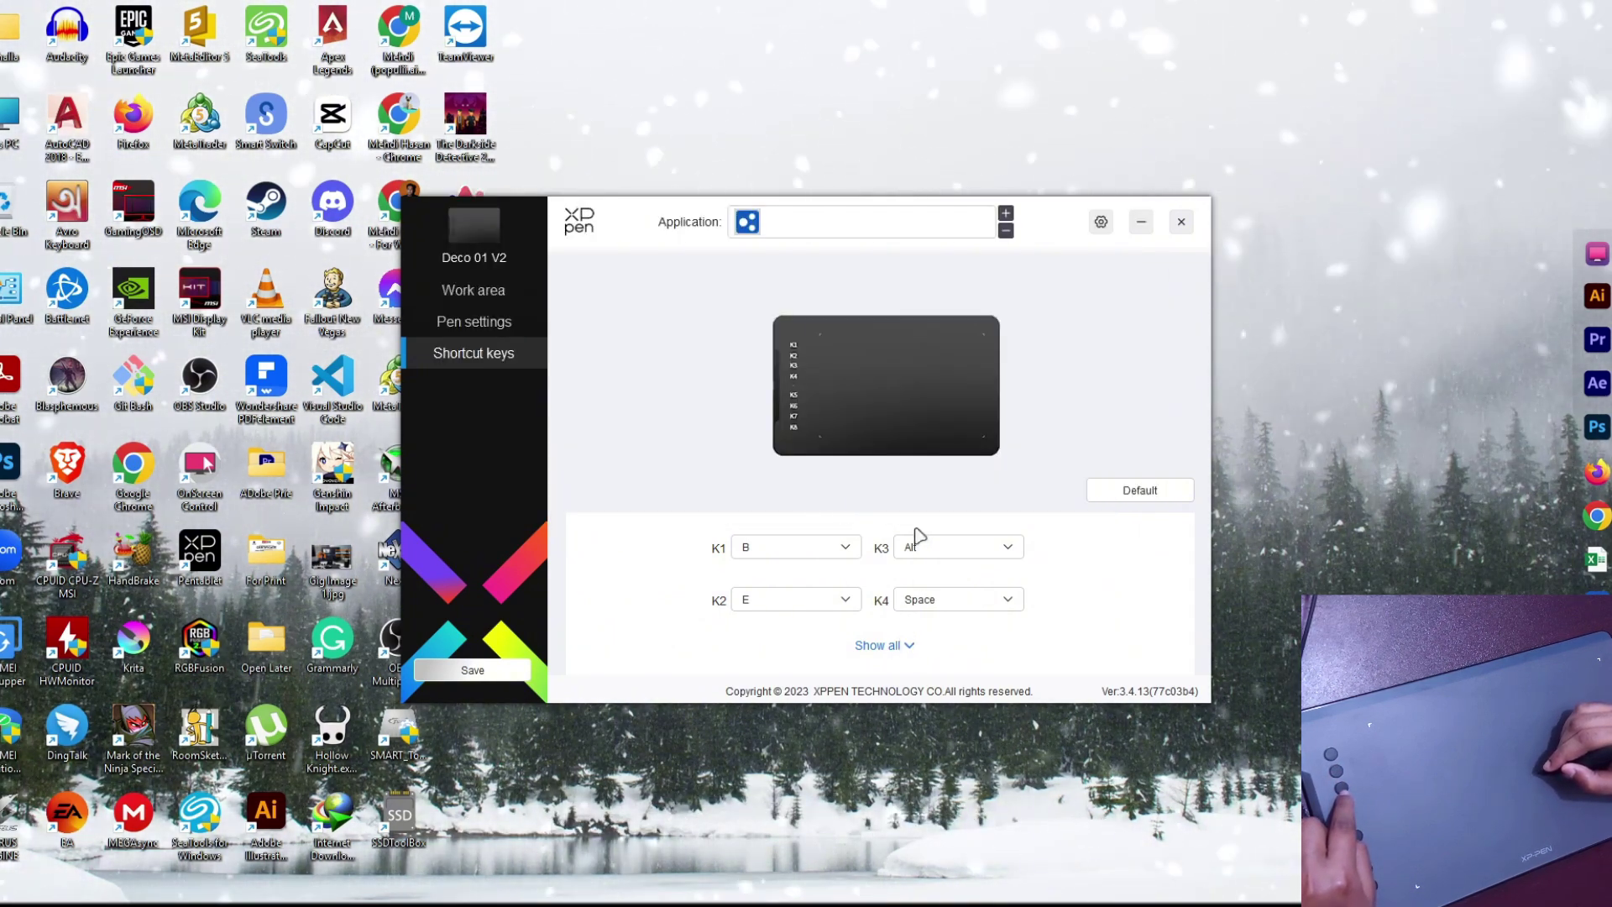
pyautogui.click(506, 292)
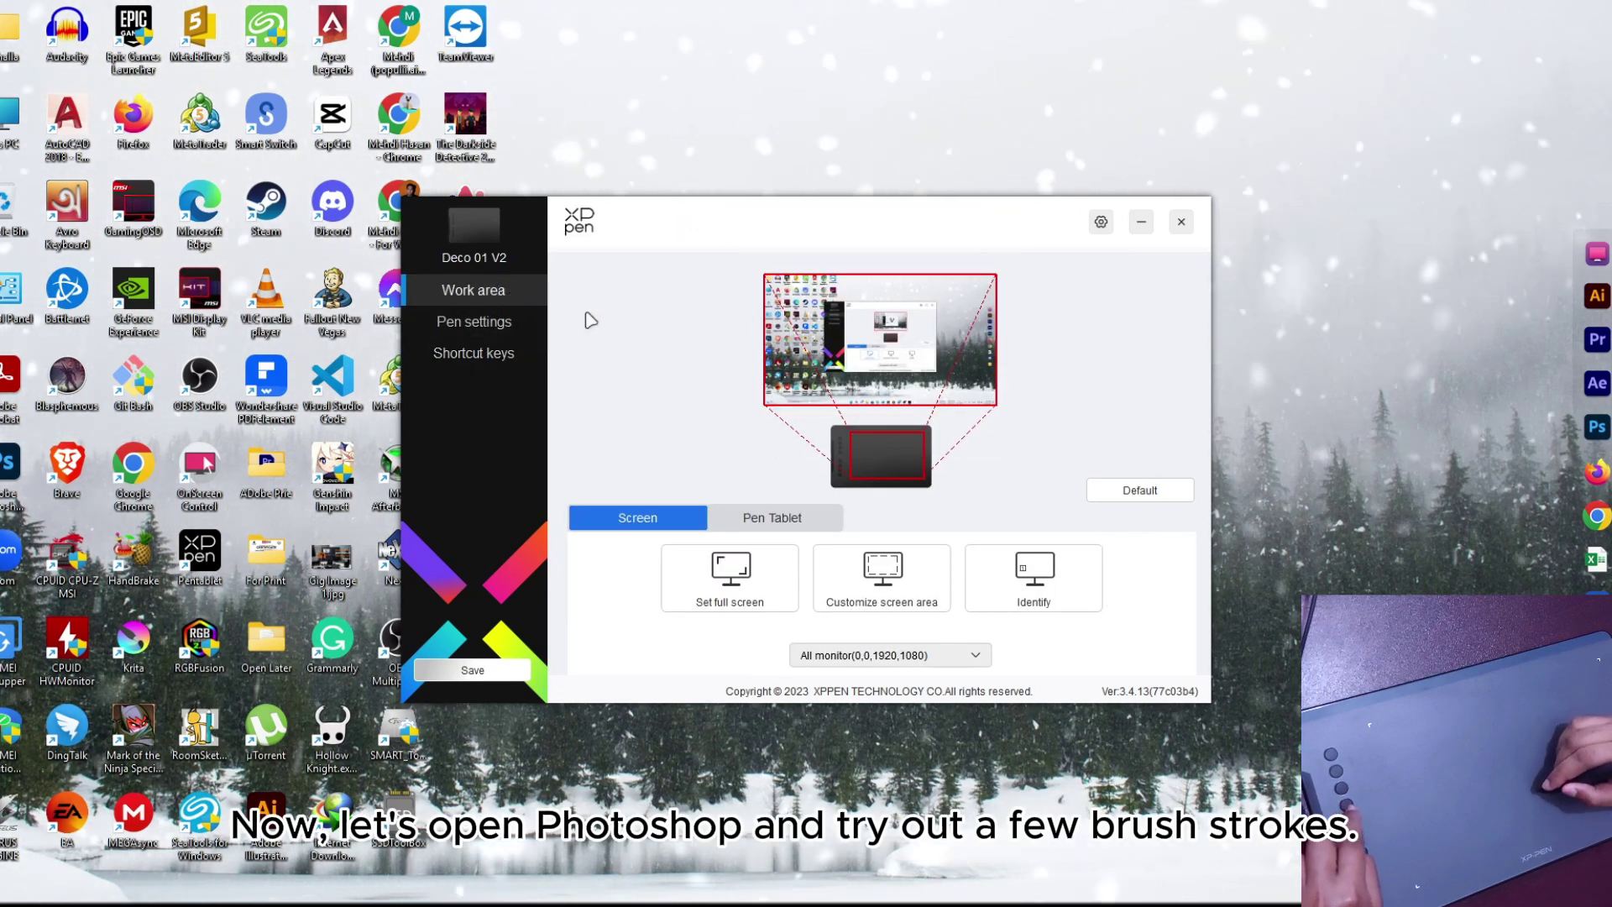
pyautogui.click(1181, 222)
pyautogui.moveTo(751, 329); pyautogui.dragTo(1035, 590)
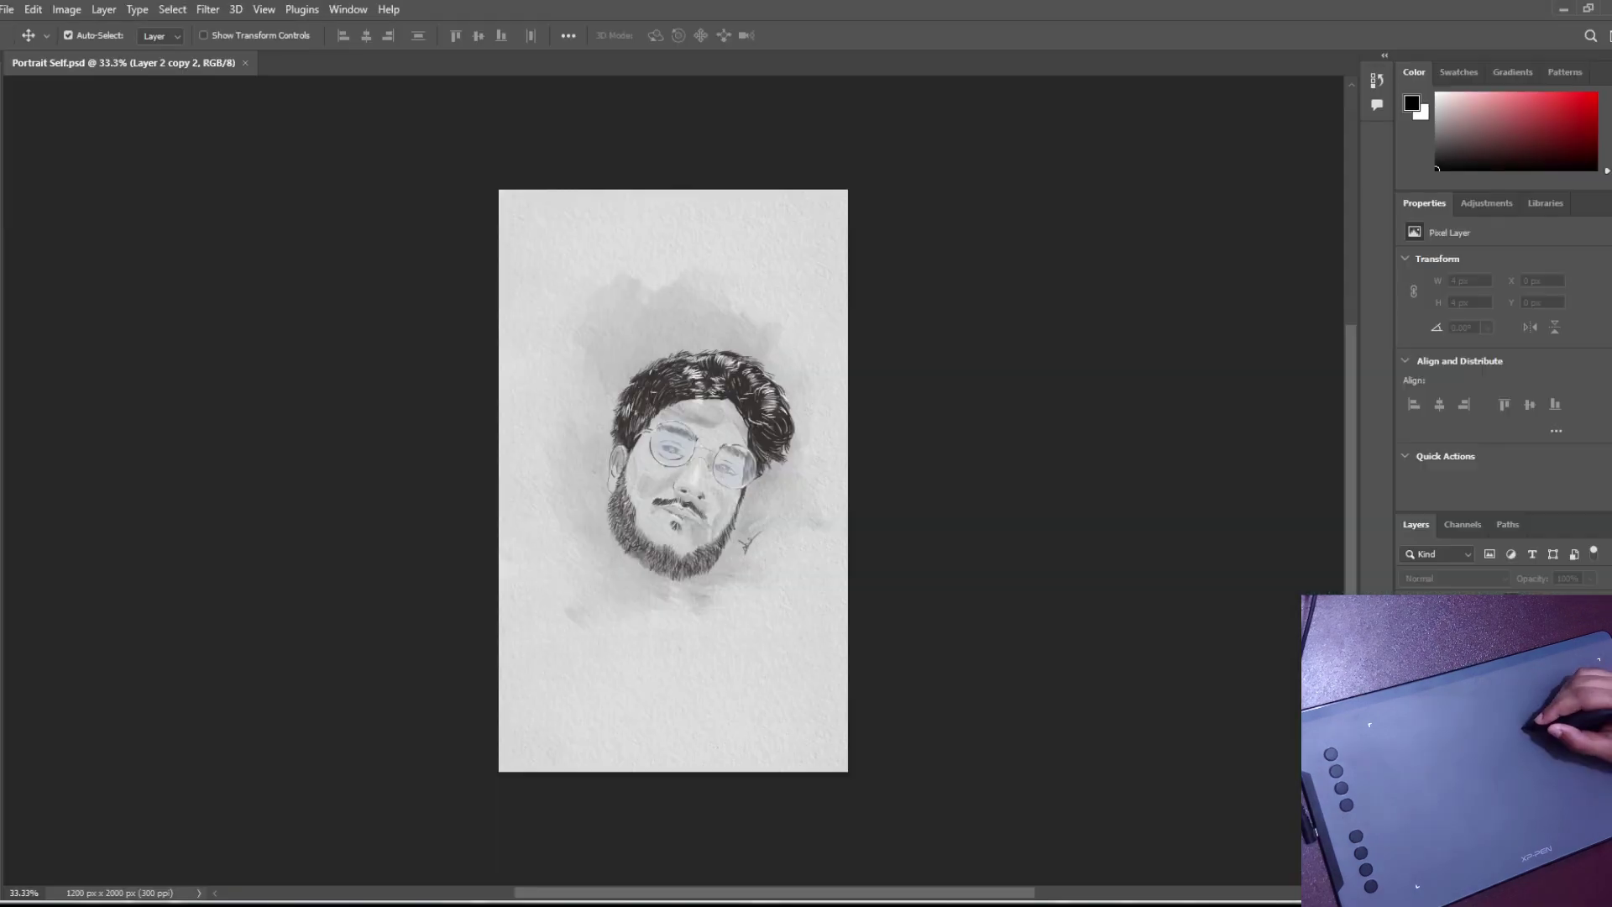
# In Photoshop, choose a 30 px brush preset for the portrait and paint a peach test stroke on the cheek.
pyautogui.hotkey('ctrl', '1')
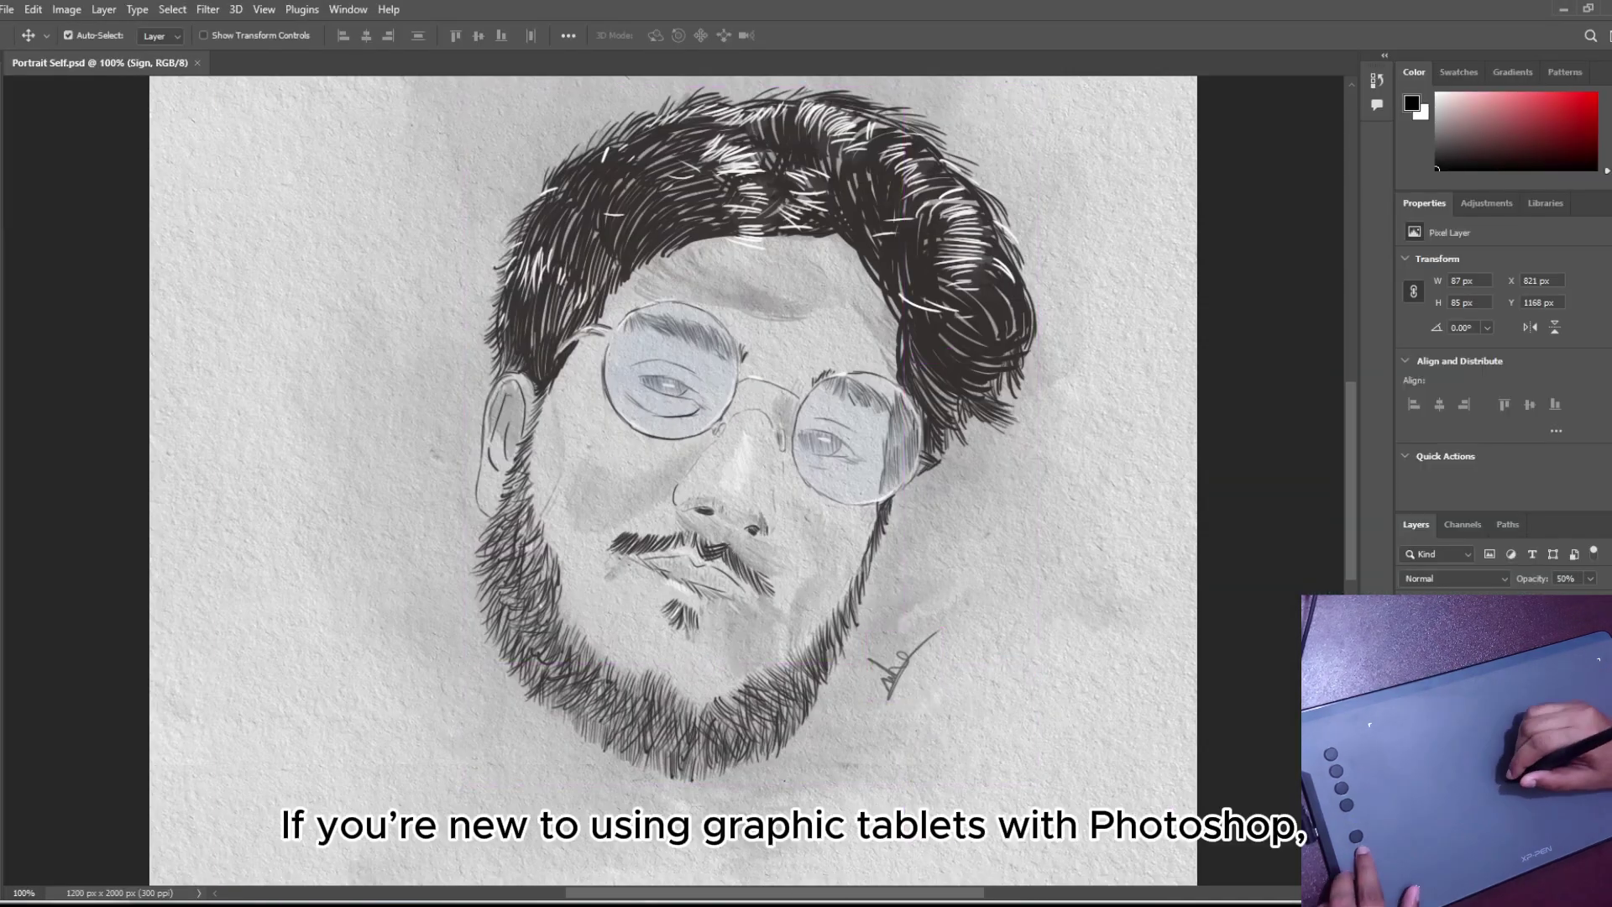
pyautogui.moveTo(819, 527); pyautogui.dragTo(904, 531)
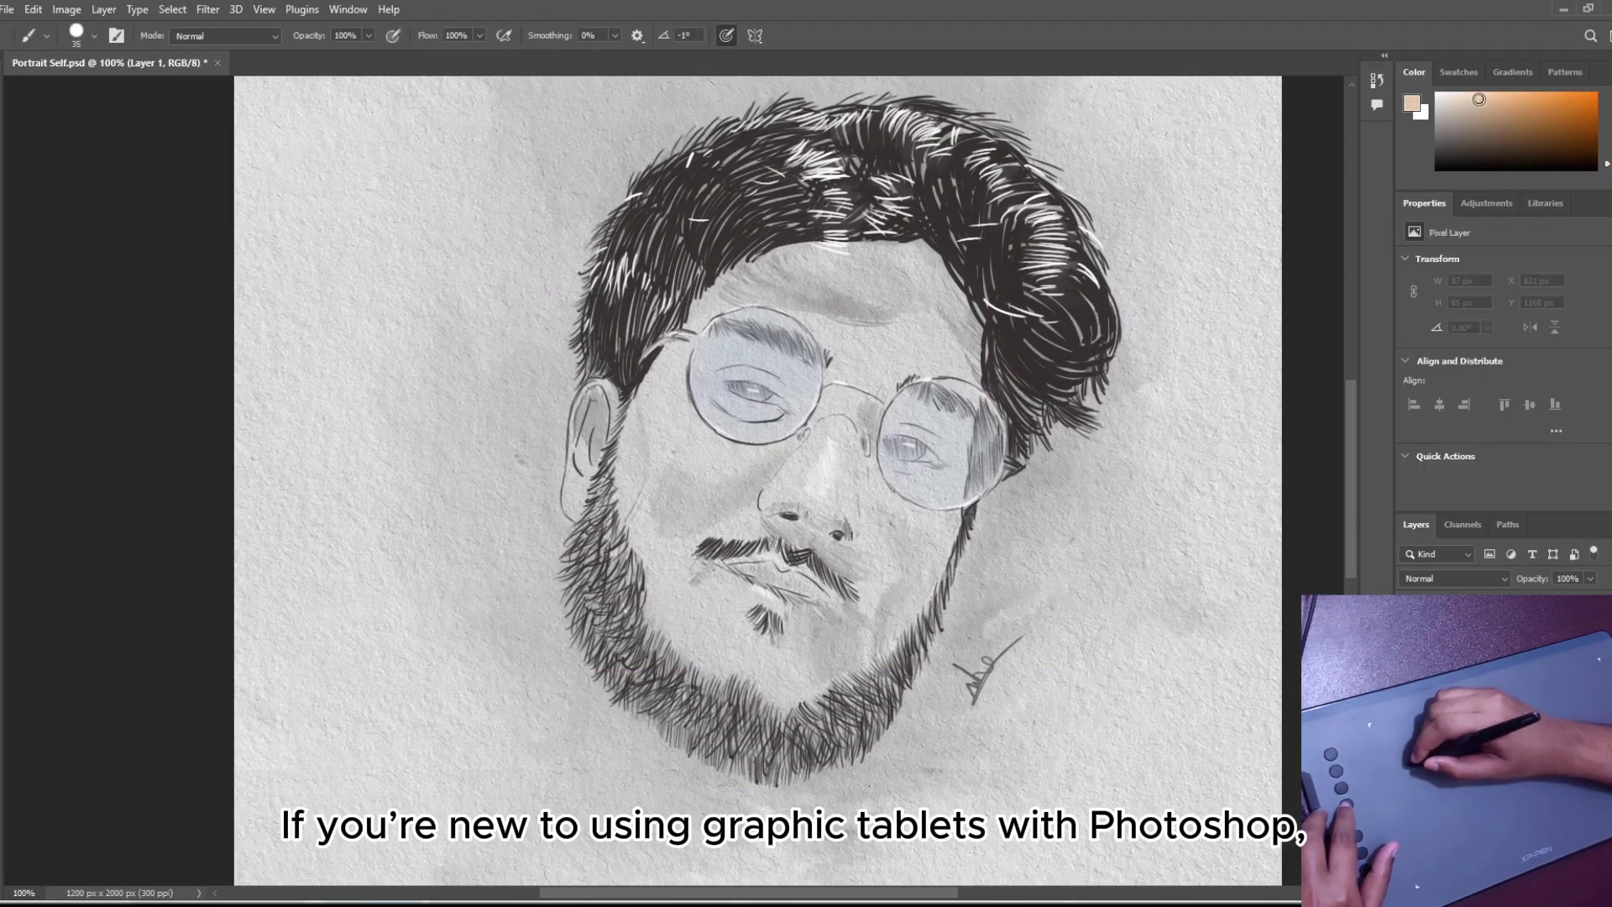
pyautogui.click(94, 35)
pyautogui.click(180, 231)
pyautogui.click(180, 324)
pyautogui.click(90, 261)
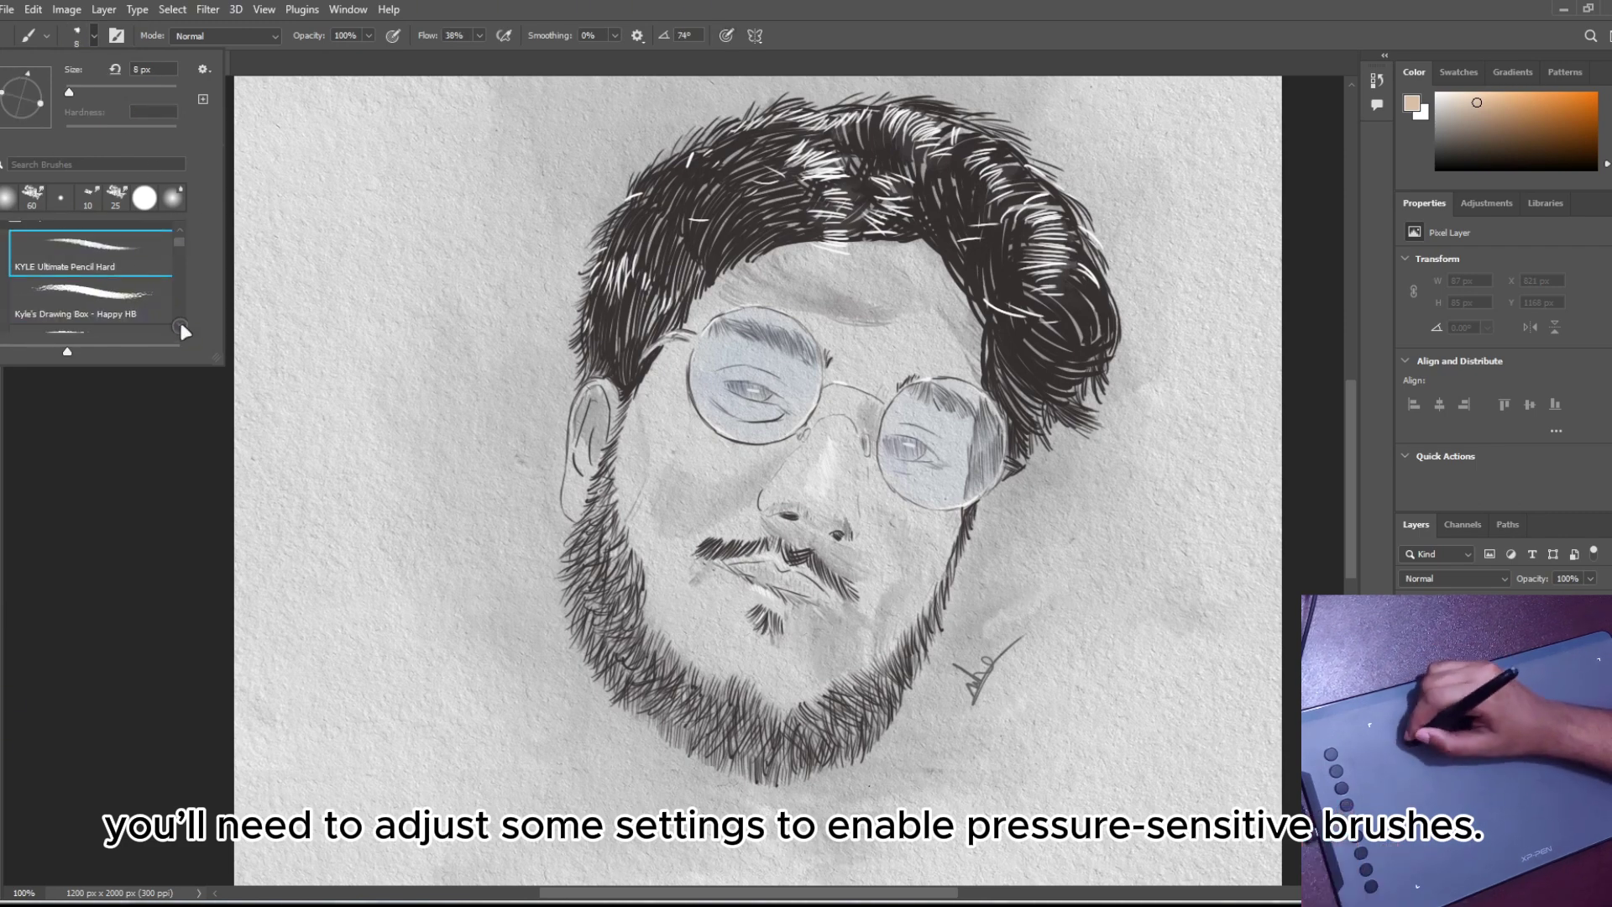
pyautogui.click(179, 324)
pyautogui.click(180, 324)
pyautogui.click(122, 317)
pyautogui.click(179, 270)
pyautogui.moveTo(695, 580); pyautogui.dragTo(704, 492)
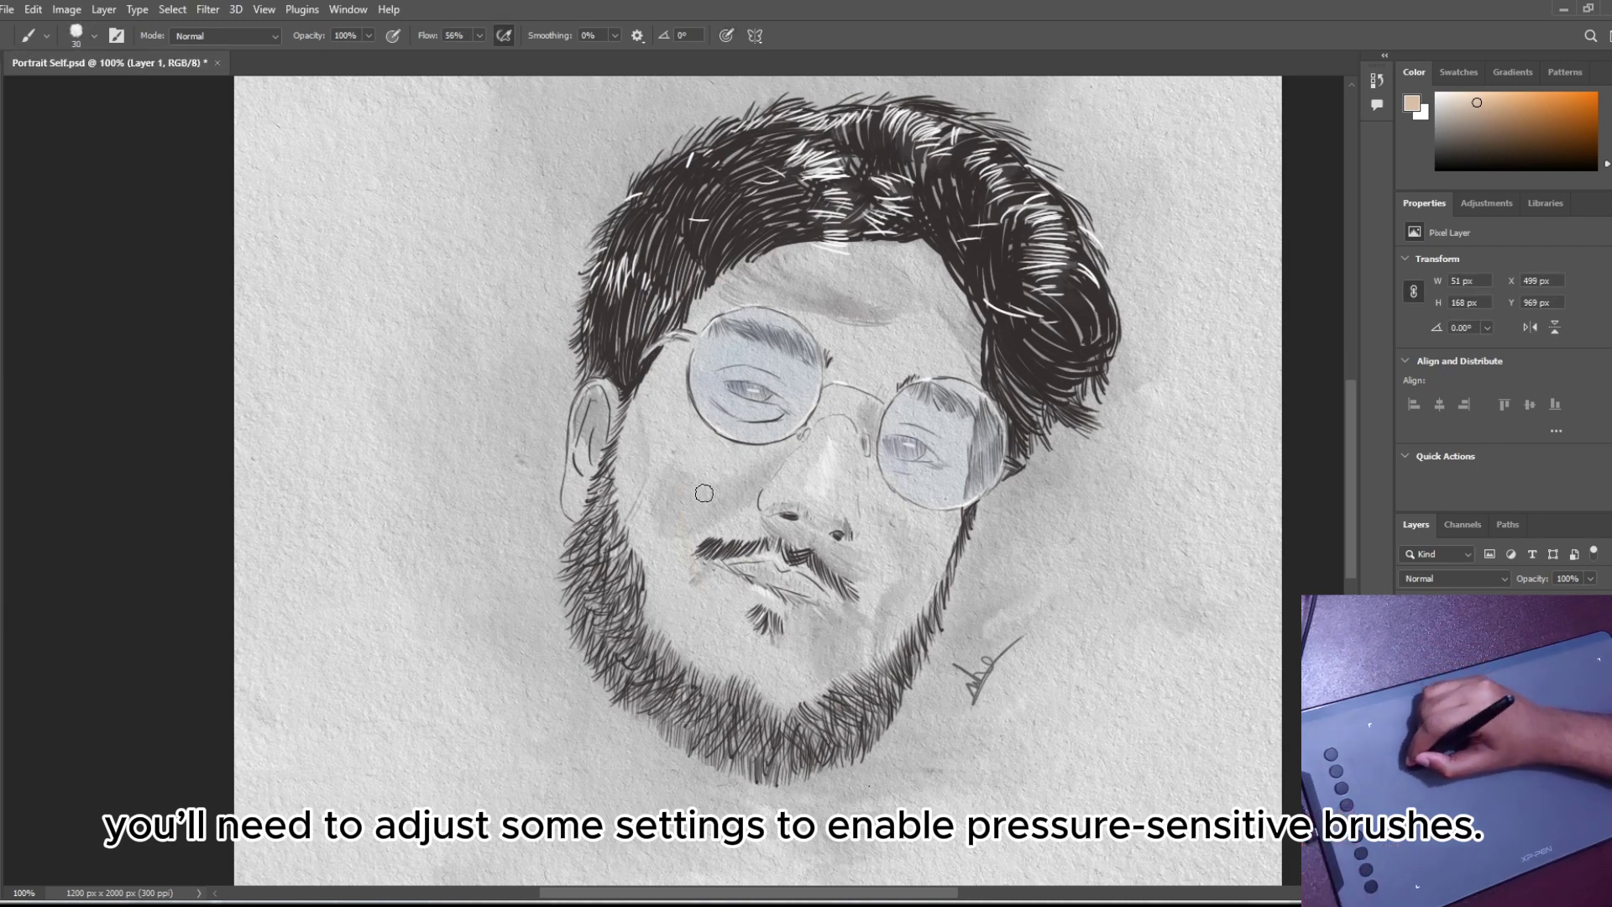
# Set the Kyle's Inkbox - Classic Cartoonist brush to 133 px and 18% opacity and tint the portrait's cheek peach.
pyautogui.click(94, 35)
pyautogui.click(52, 94)
pyautogui.moveTo(679, 601); pyautogui.dragTo(669, 489)
pyautogui.moveTo(329, 57); pyautogui.dragTo(299, 57)
pyautogui.click(94, 35)
pyautogui.click(116, 96)
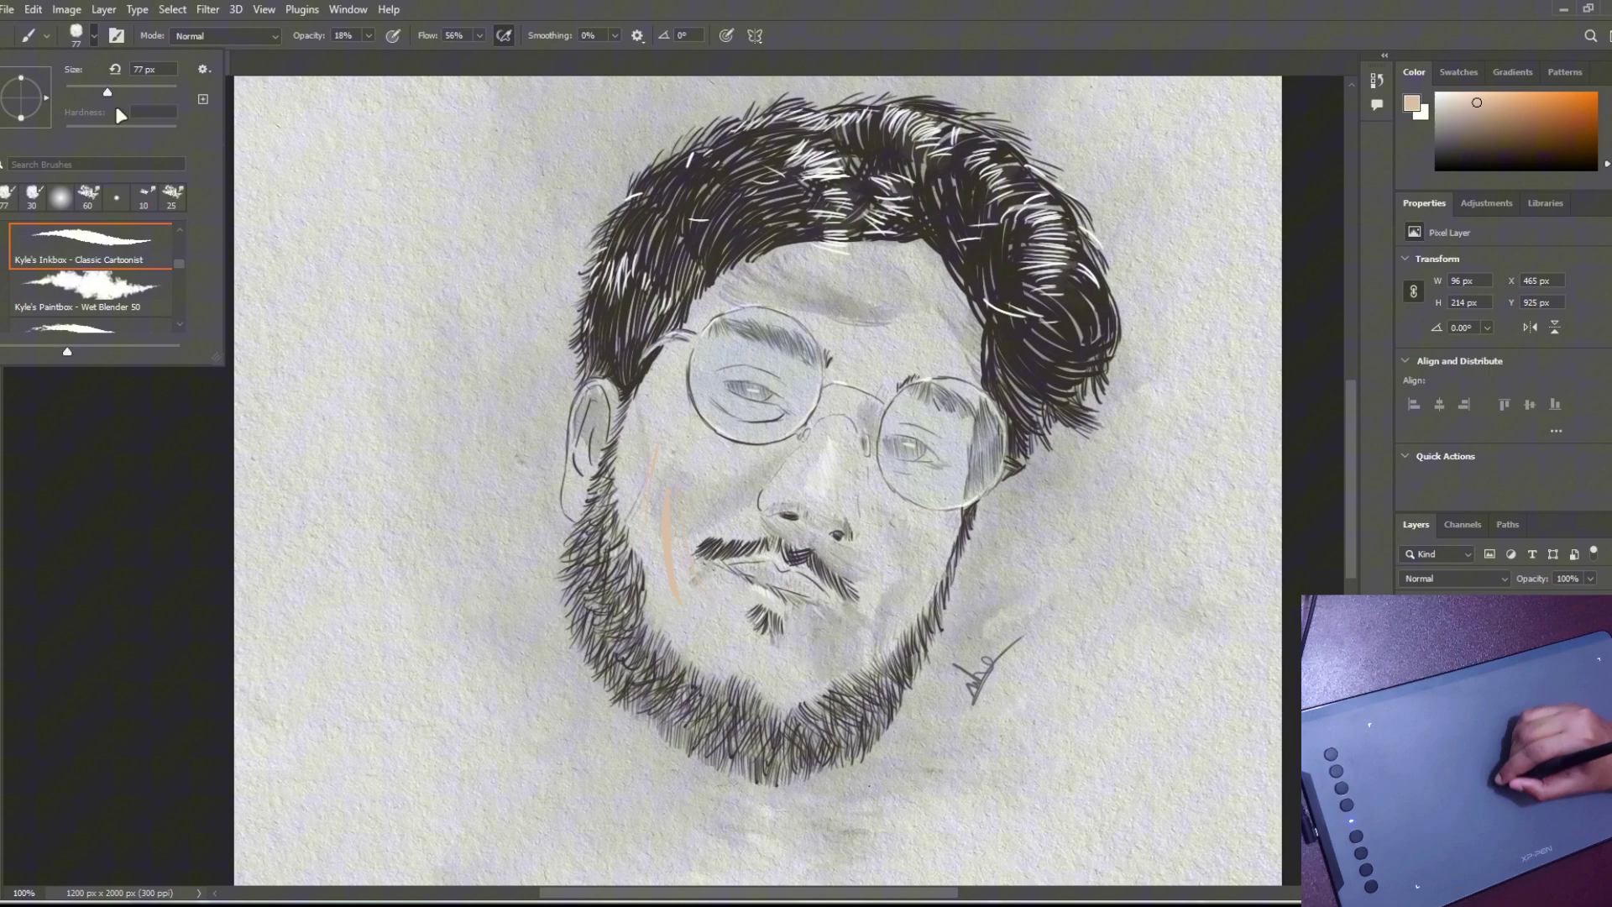
pyautogui.moveTo(672, 598); pyautogui.dragTo(650, 415)
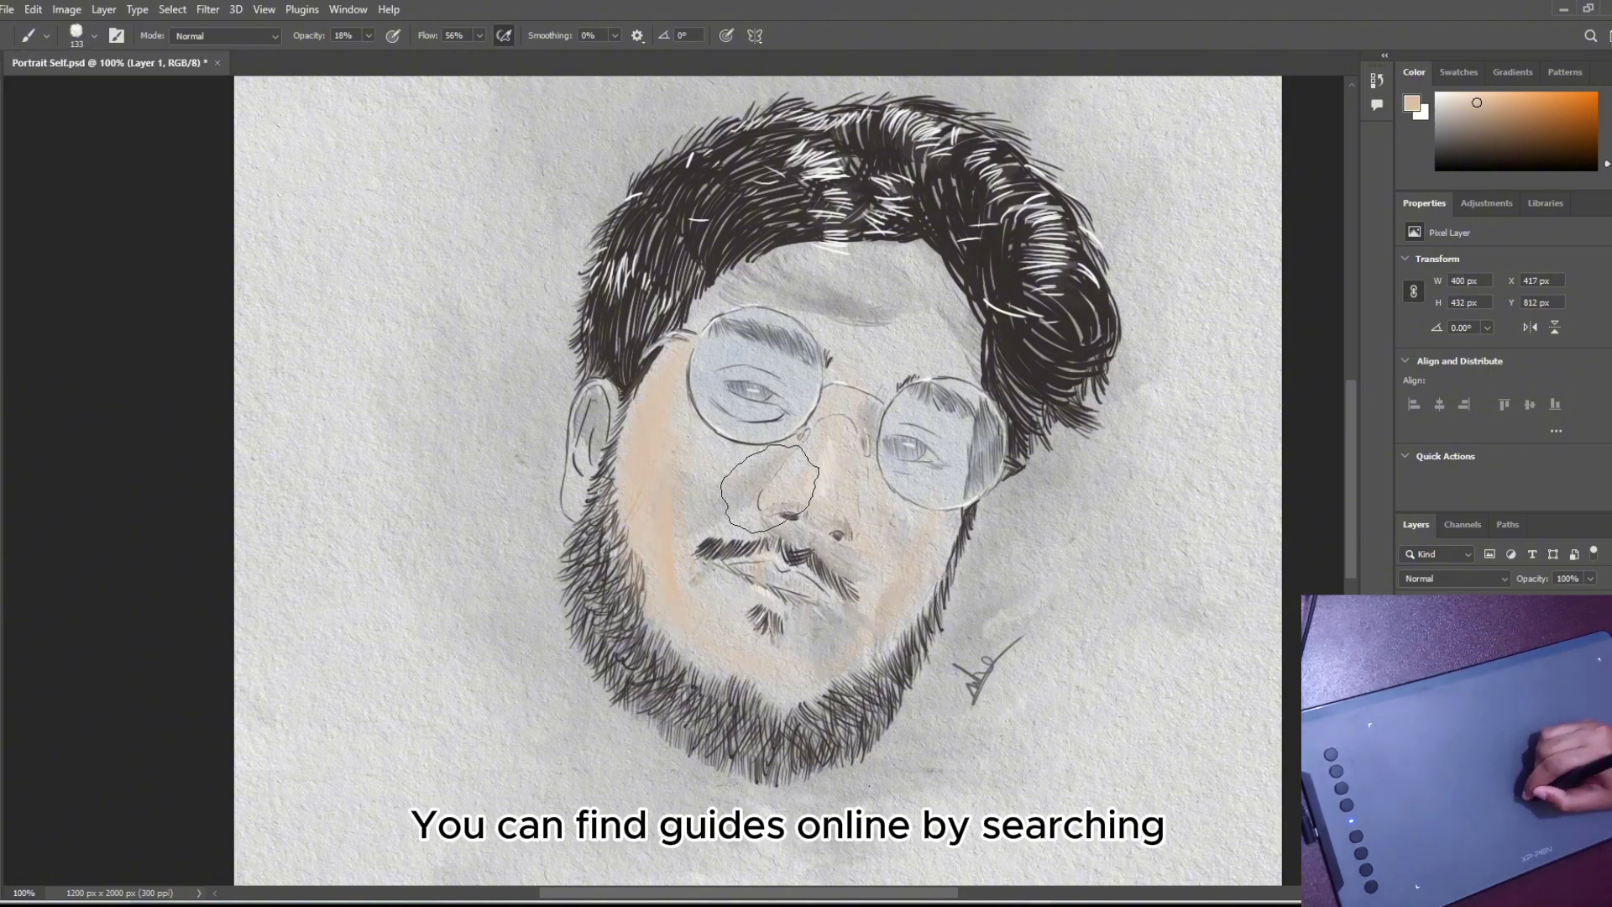
# Paint translucent skin tone over the portrait's nose, forehead and ear.
pyautogui.moveTo(769, 487); pyautogui.dragTo(907, 327)
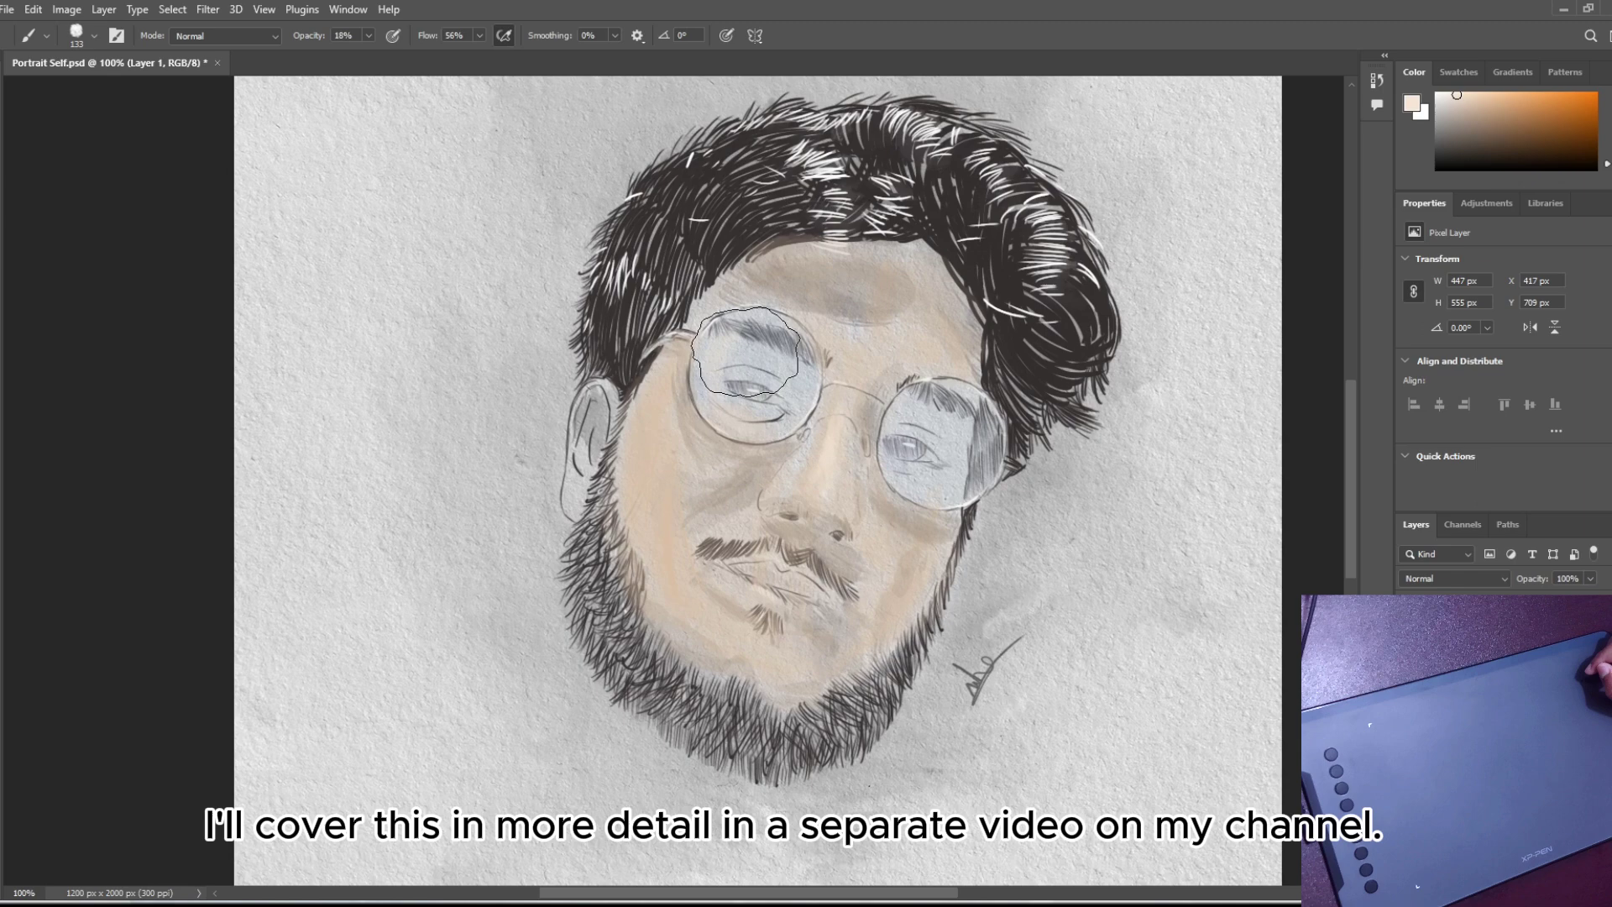
pyautogui.moveTo(569, 496); pyautogui.dragTo(606, 453)
pyautogui.hotkey('ctrl', '-')
pyautogui.hotkey('ctrl', '+')
pyautogui.hotkey('ctrl', '+')
pyautogui.moveTo(848, 471); pyautogui.dragTo(917, 593)
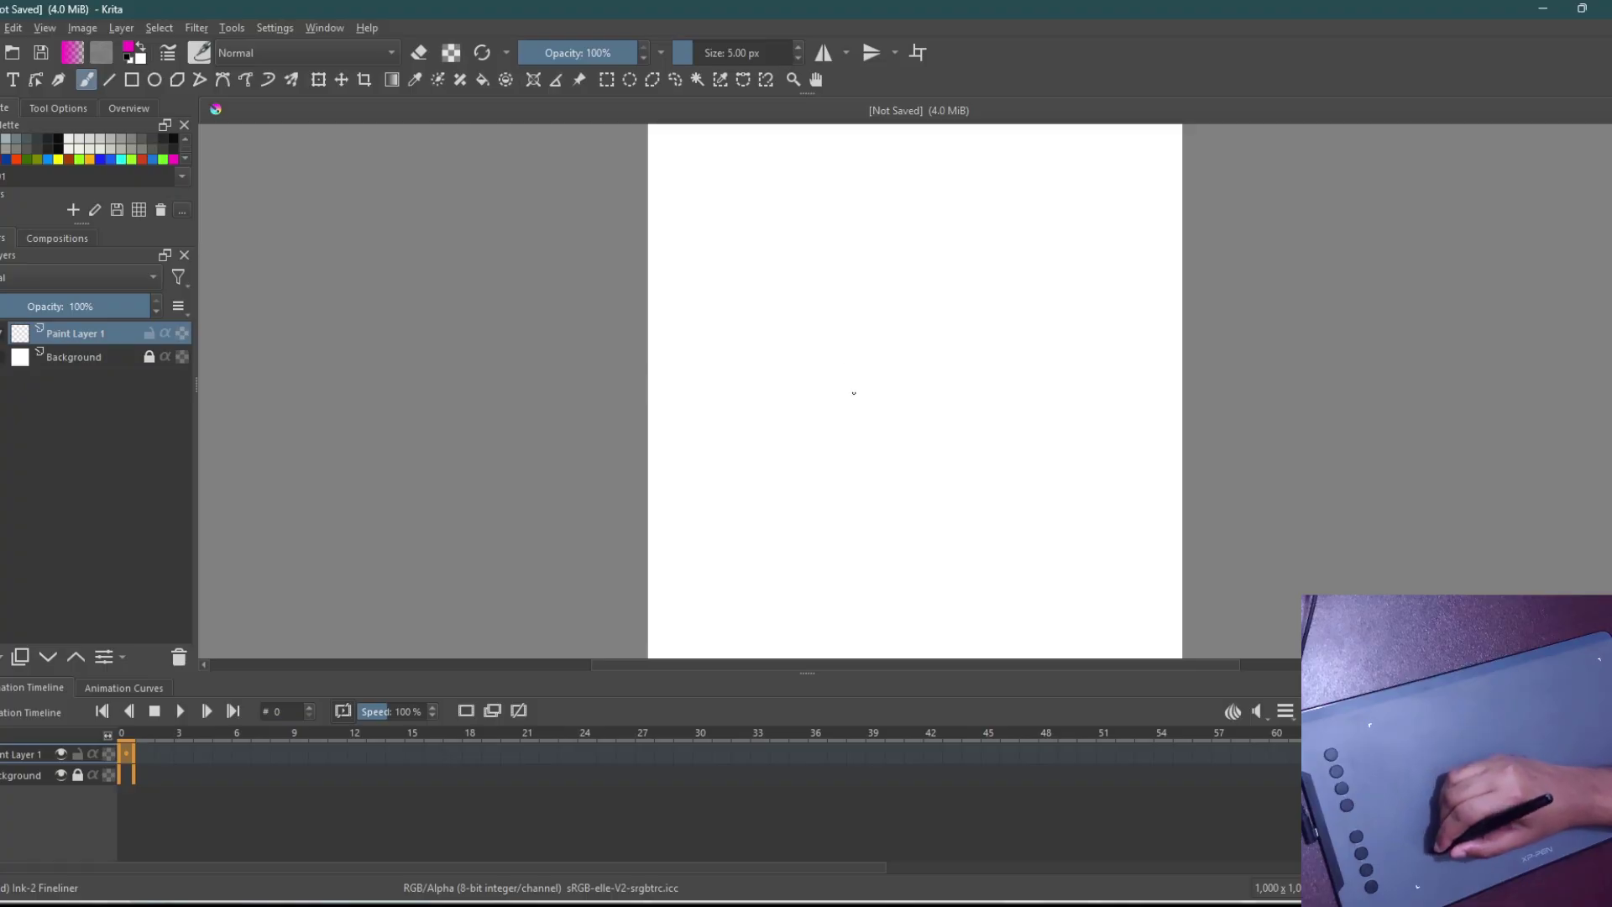
# Switch to Krita and sketch several curved magenta strokes with the 5 px Ink-2 Fineliner on Paint Layer 1.
pyautogui.moveTo(827, 374); pyautogui.dragTo(851, 476)
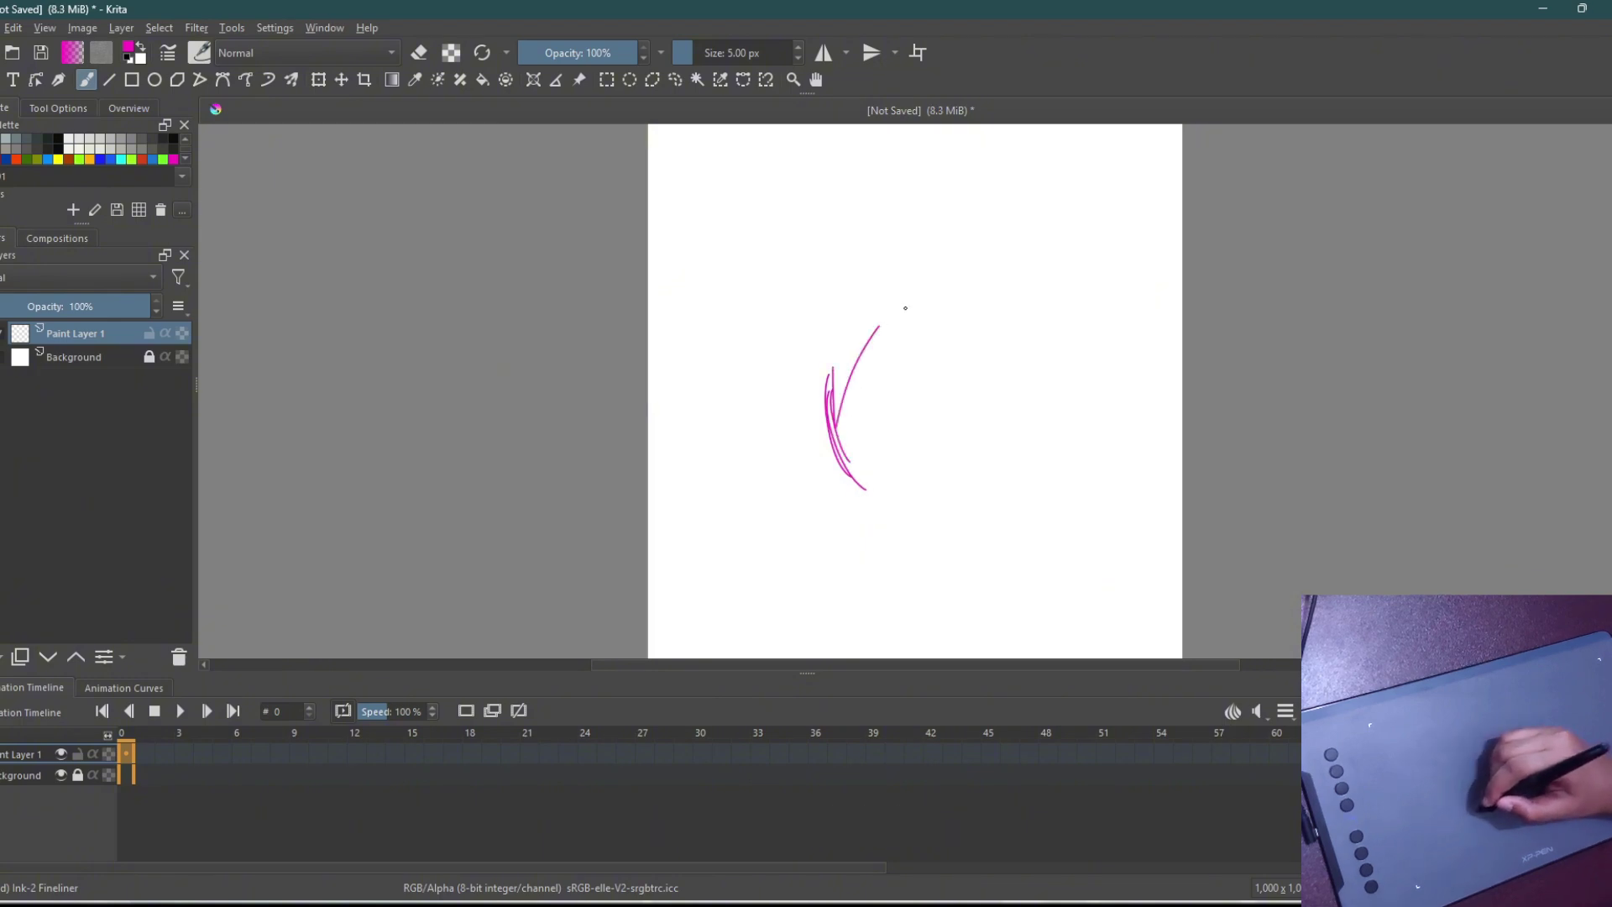
pyautogui.moveTo(840, 310); pyautogui.dragTo(812, 350)
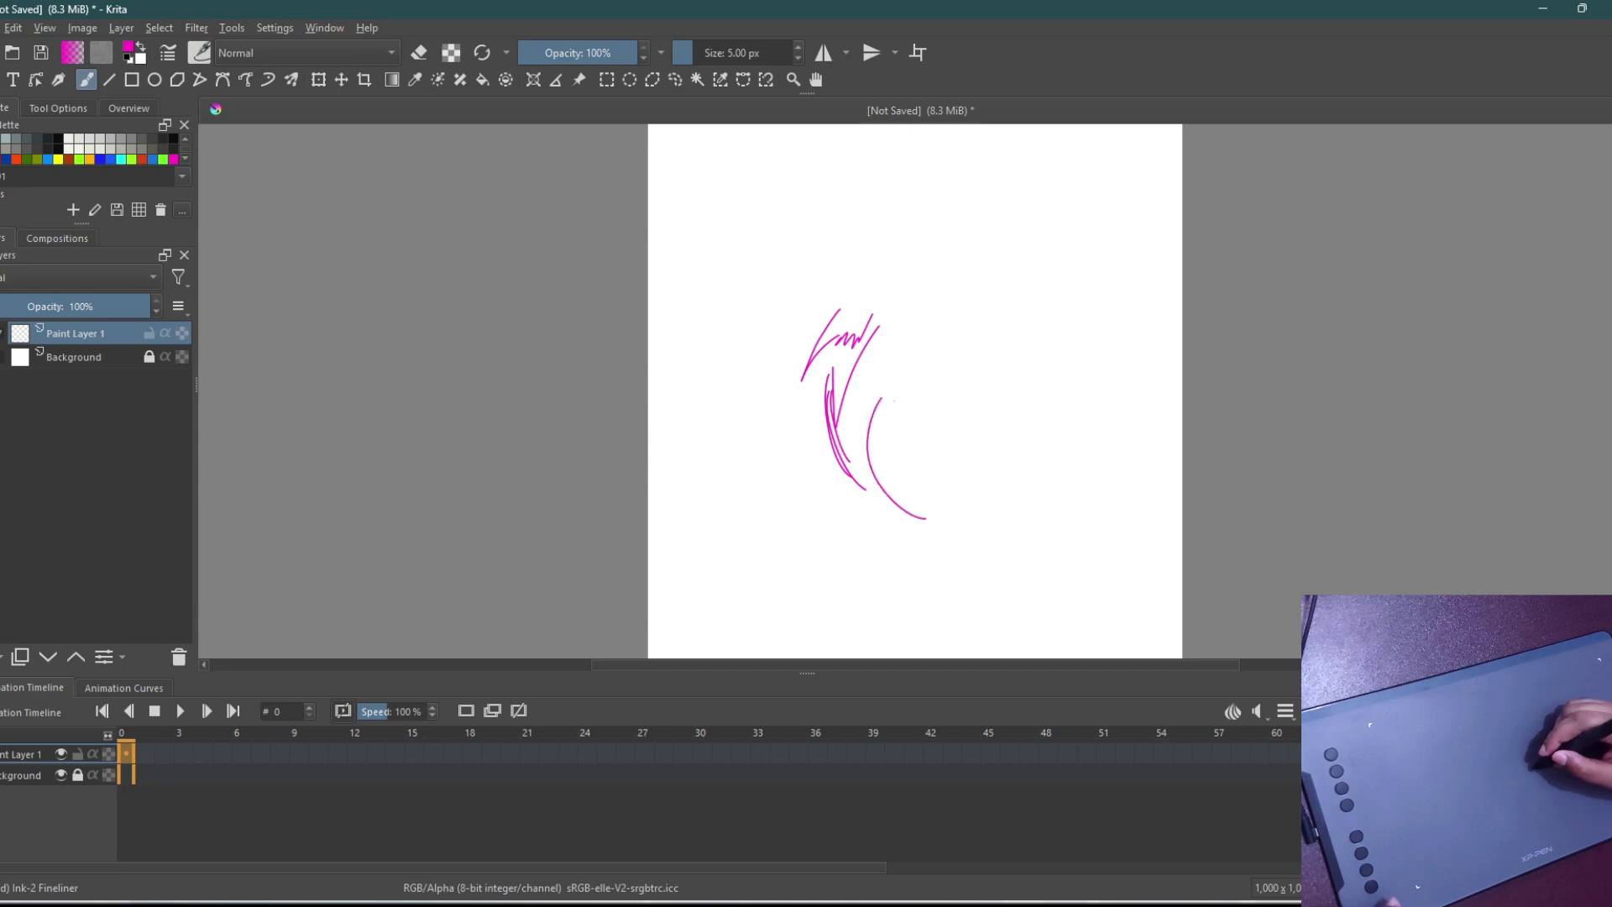
pyautogui.moveTo(893, 400); pyautogui.dragTo(924, 489)
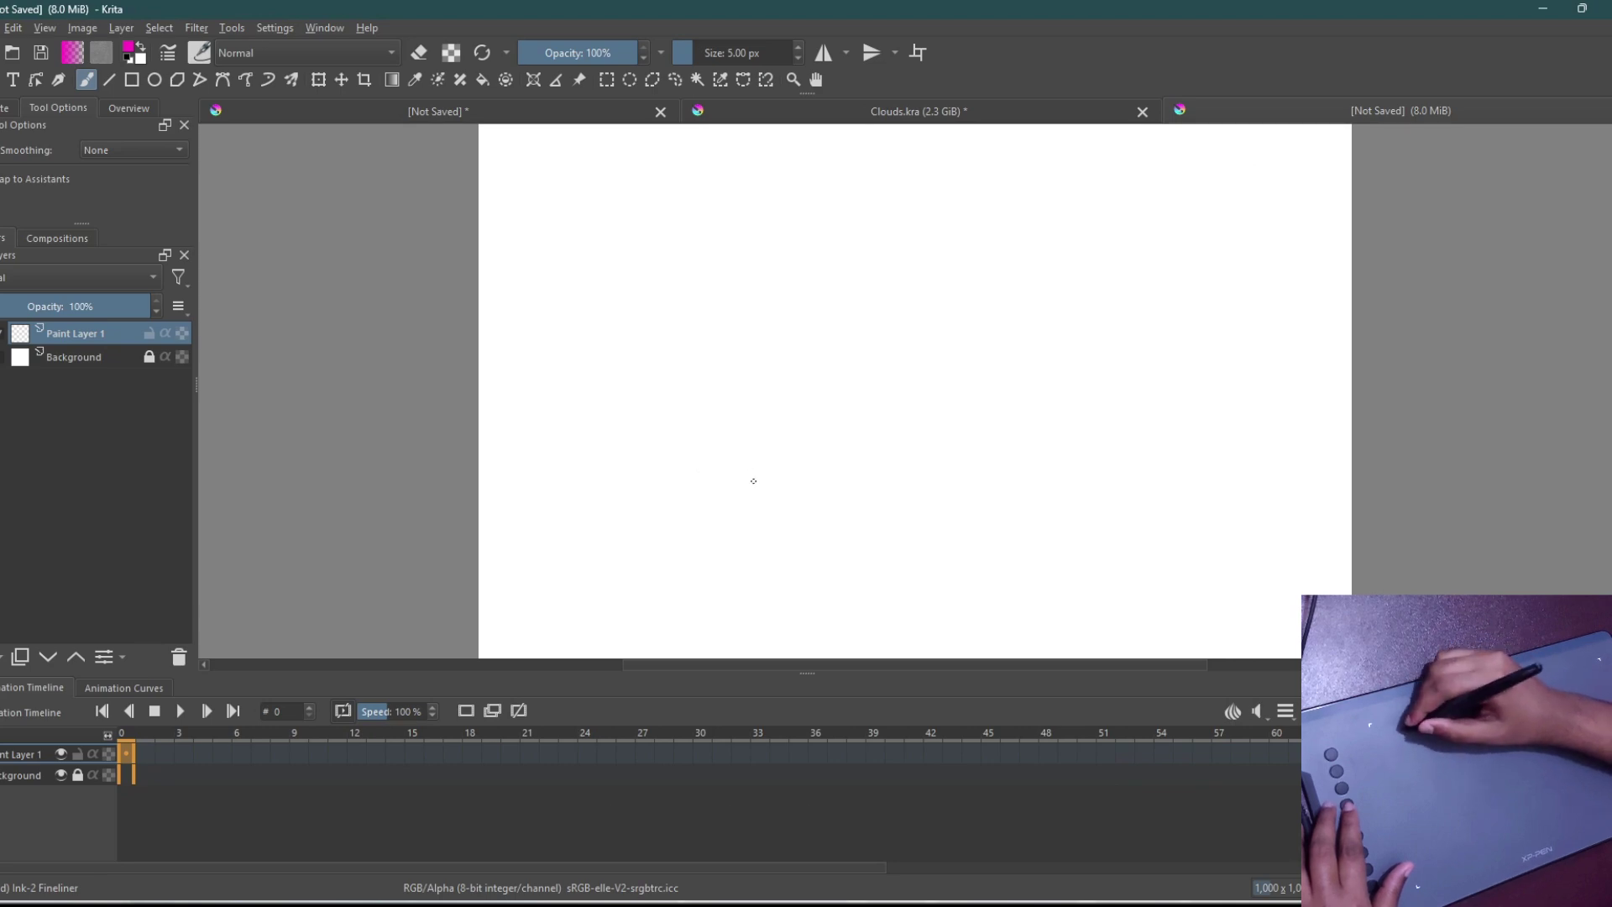
# Select the puggioni-clouds11 brush and paint soft clouds across the upper half of the blank landscape canvas.
pyautogui.click(252, 52)
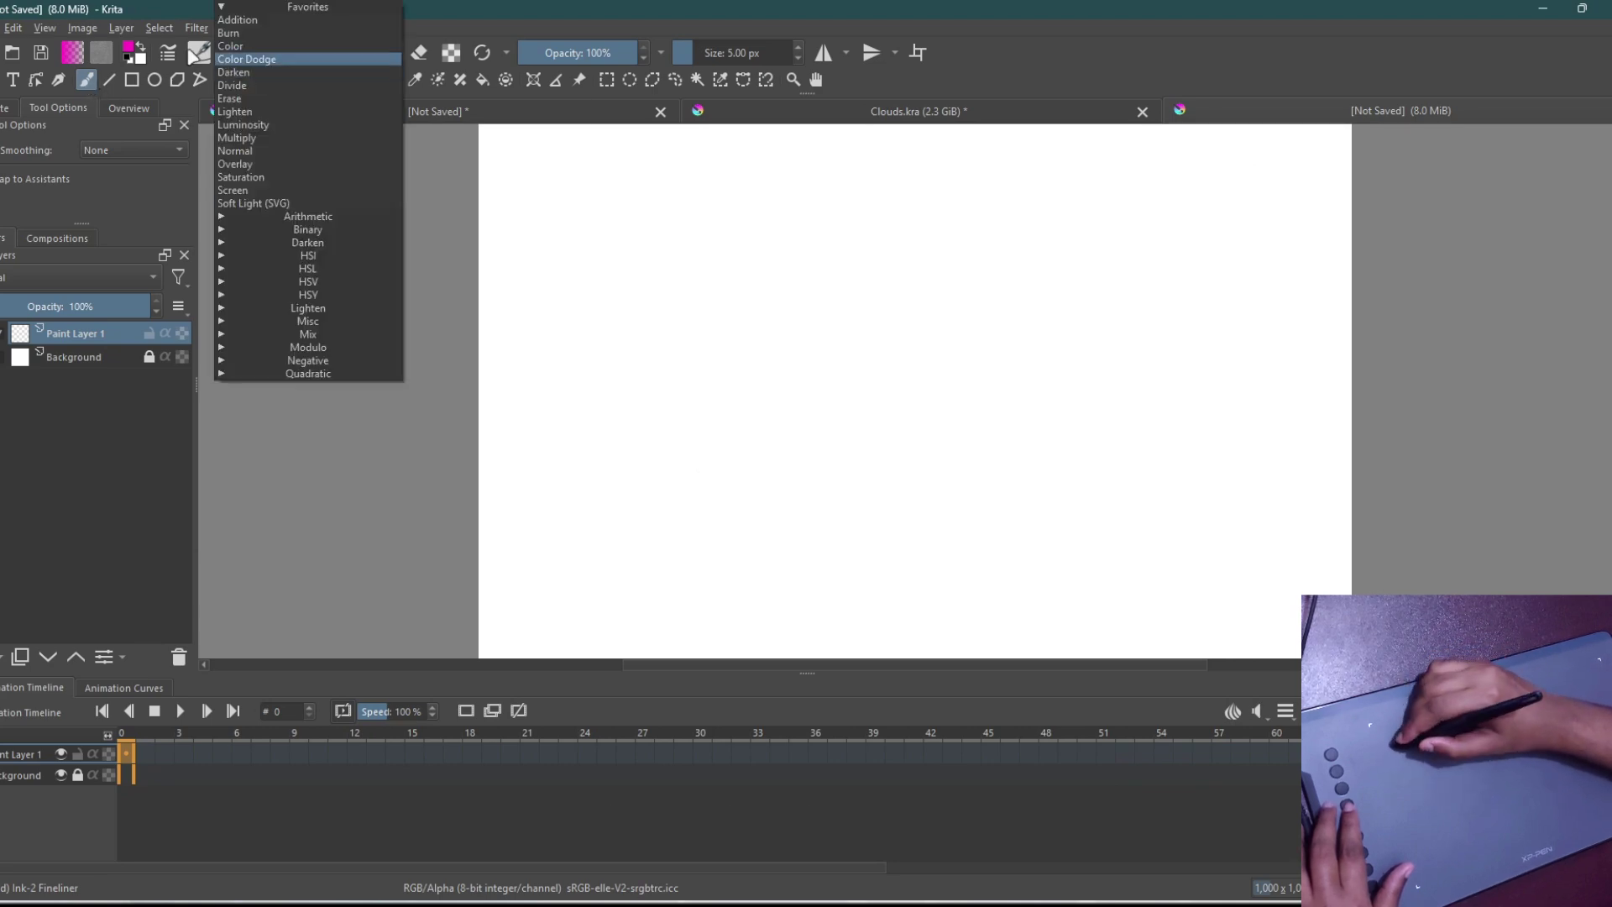
pyautogui.click(199, 52)
pyautogui.scroll(-5, 350, 307)
pyautogui.click(351, 336)
pyautogui.click(306, 52)
pyautogui.click(575, 13)
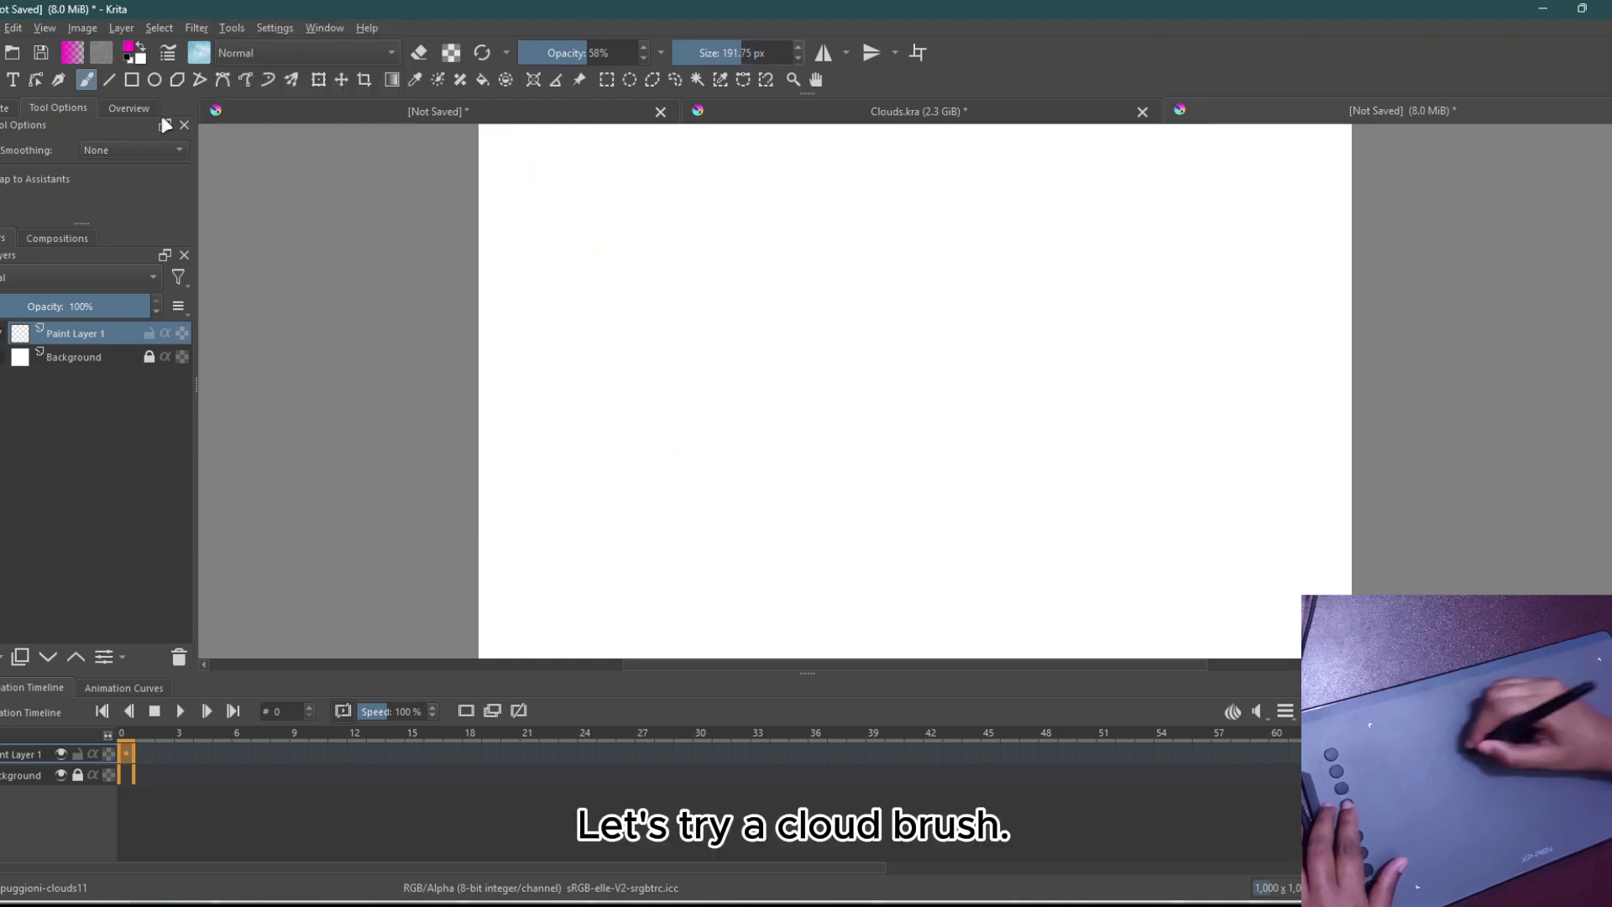
pyautogui.rightClick(806, 456)
pyautogui.click(888, 425)
pyautogui.moveTo(1117, 374); pyautogui.dragTo(890, 307)
pyautogui.moveTo(680, 390); pyautogui.dragTo(809, 321)
# Enlarge the cloud brush to 517.63 px and spread larger clouds over the canvas, switching to a near-white colour.
pyautogui.click(768, 52)
pyautogui.moveTo(1062, 367)
pyautogui.mouseDown()
pyautogui.moveTo(710, 330)
pyautogui.moveTo(1077, 381)
pyautogui.moveTo(1006, 455)
pyautogui.moveTo(504, 310)
pyautogui.mouseUp()
pyautogui.click(128, 47)
pyautogui.click(962, 269)
pyautogui.click(910, 653)
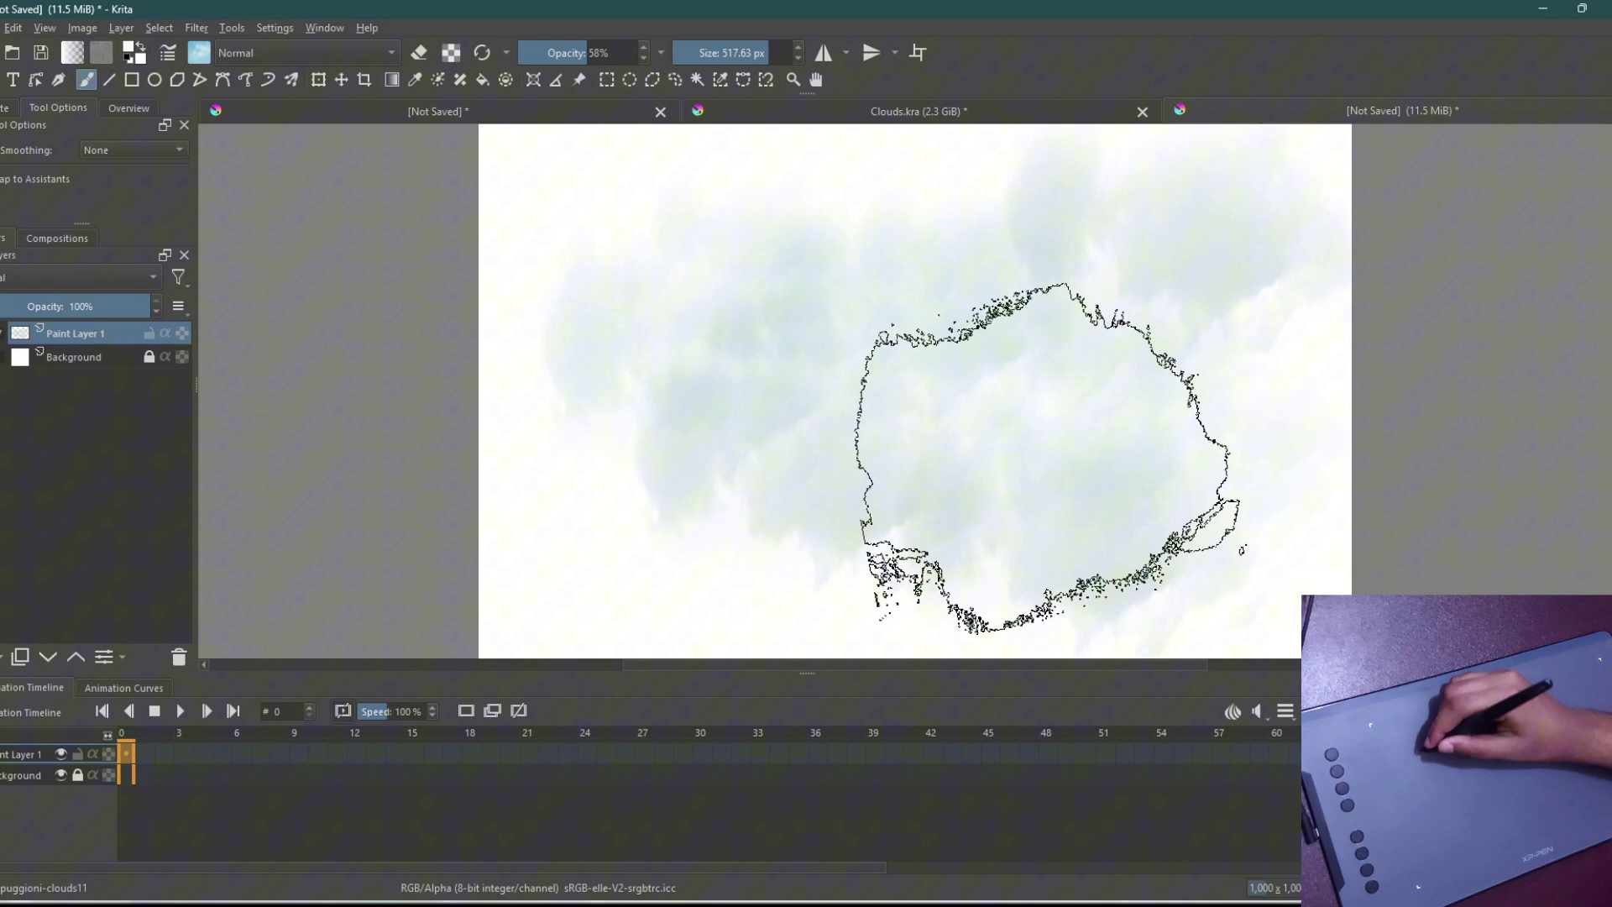
pyautogui.moveTo(844, 358); pyautogui.dragTo(1148, 294)
# Pick a light blue and paint blue clouds in the lower part of the sky.
pyautogui.click(129, 47)
pyautogui.click(885, 274)
pyautogui.click(910, 654)
pyautogui.moveTo(1209, 546); pyautogui.dragTo(1101, 579)
pyautogui.moveTo(803, 520)
pyautogui.mouseDown()
pyautogui.moveTo(989, 552)
pyautogui.moveTo(997, 512)
pyautogui.mouseUp()
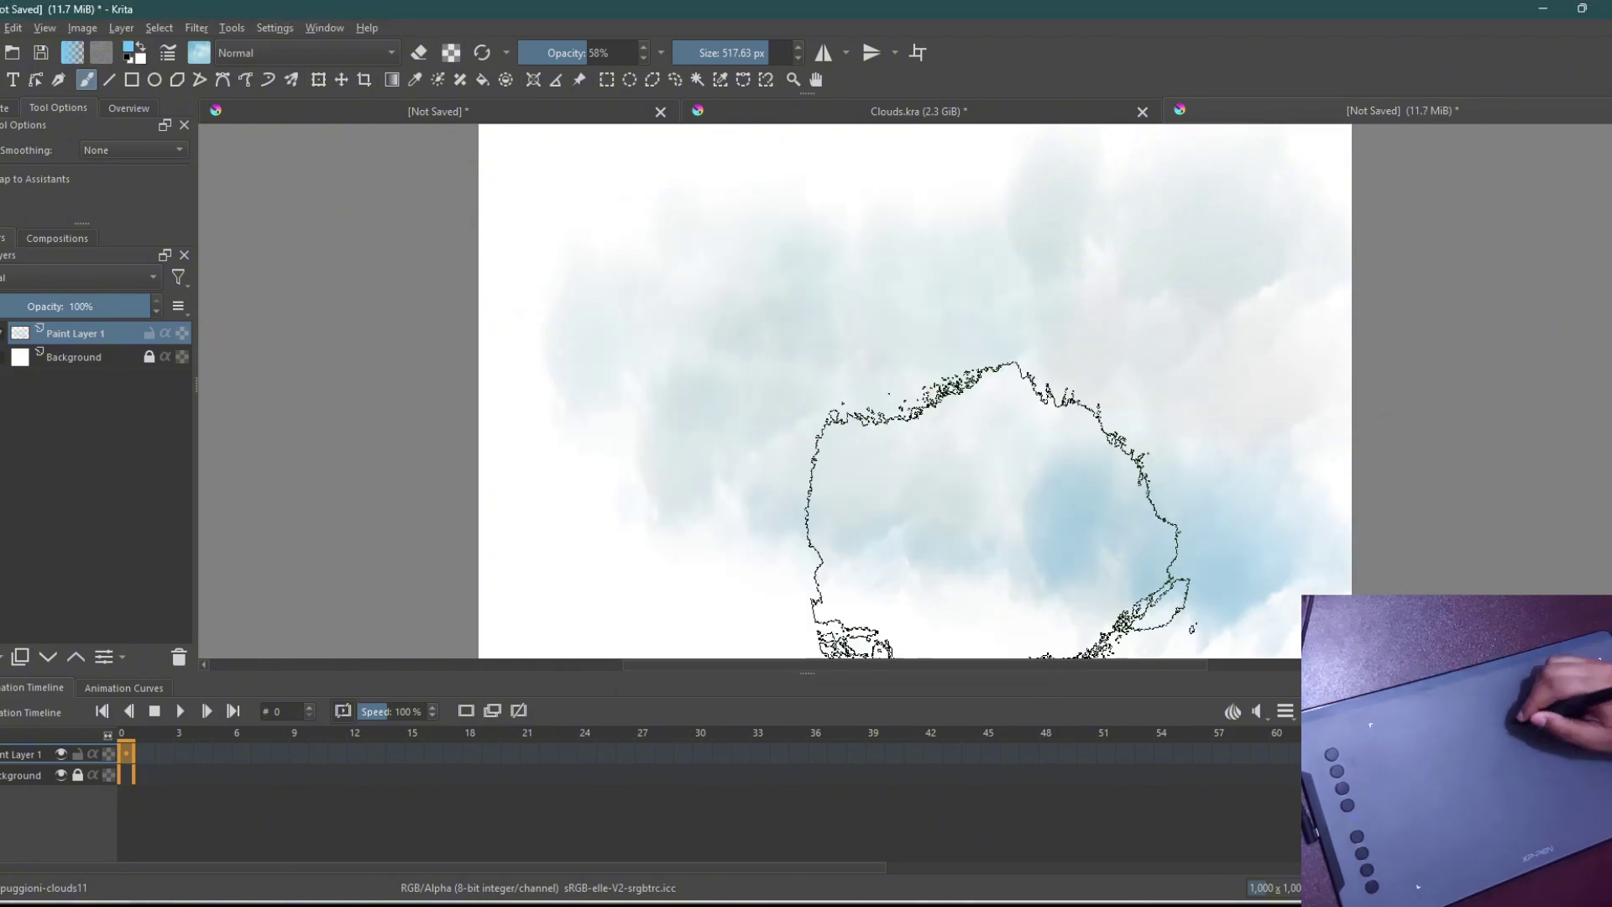
# Clear the painted clouds from the layer and select the WaterC Basic Round-Grain brush.
pyautogui.press('Delete')
pyautogui.moveTo(759, 431); pyautogui.dragTo(678, 432)
pyautogui.click(198, 53)
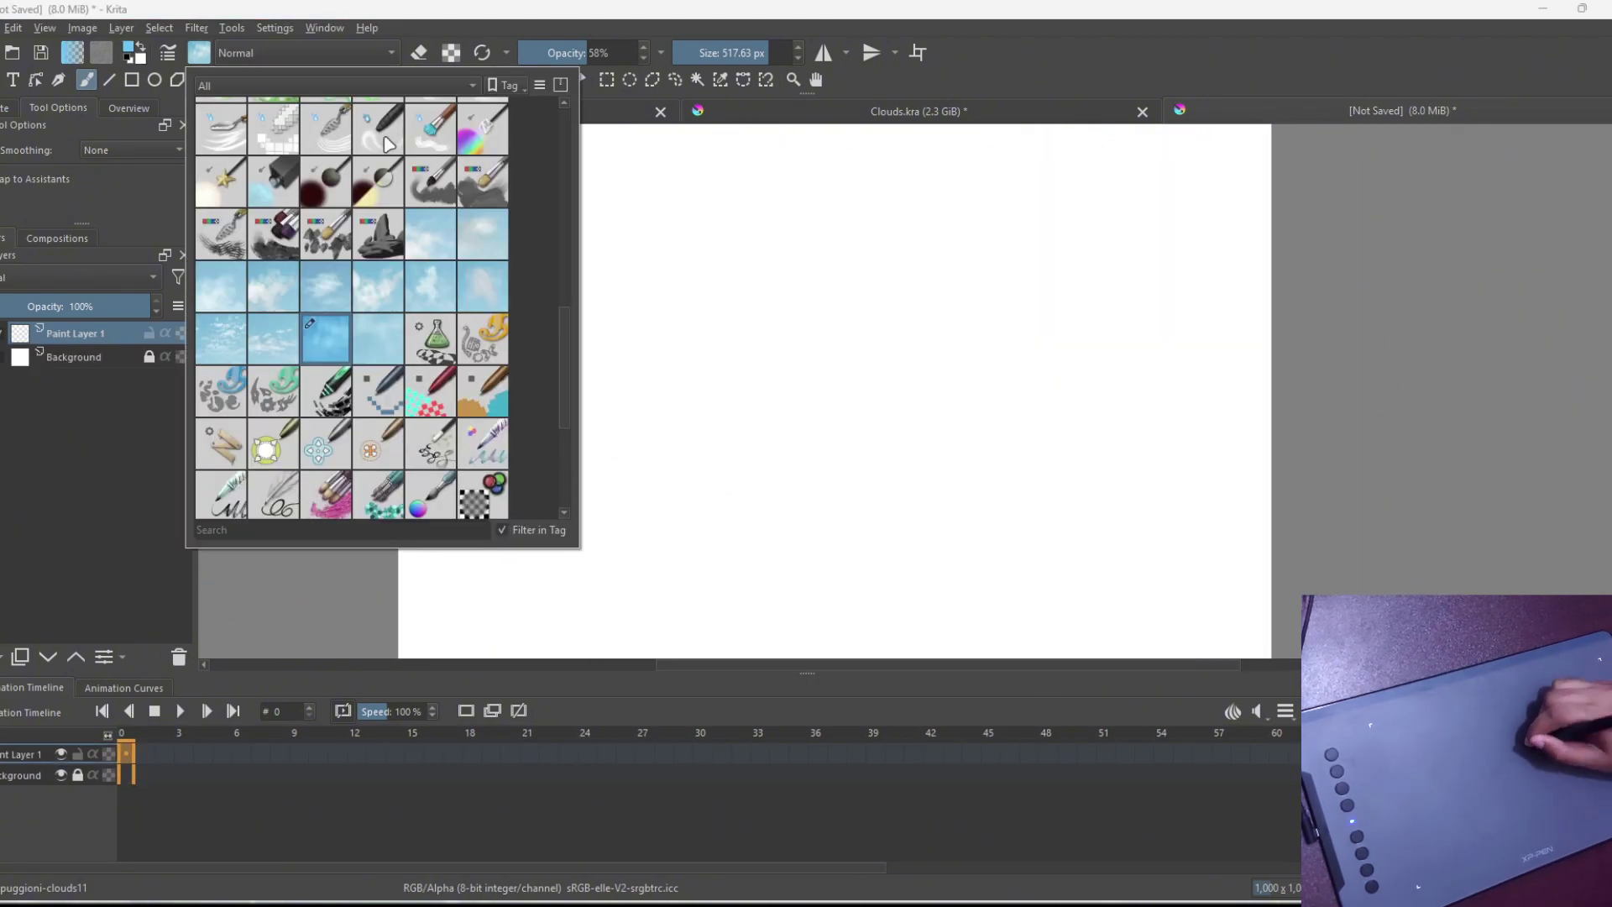
pyautogui.click(386, 143)
pyautogui.click(198, 53)
pyautogui.moveTo(565, 220); pyautogui.dragTo(566, 153)
pyautogui.click(328, 274)
pyautogui.click(435, 52)
# Paint a flower with light blue petals, a yellow-green centre, and a green base, stem and leaves.
pyautogui.moveTo(771, 382)
pyautogui.mouseDown()
pyautogui.moveTo(894, 352)
pyautogui.moveTo(849, 369)
pyautogui.mouseUp()
pyautogui.click(129, 48)
pyautogui.click(649, 292)
pyautogui.click(906, 653)
pyautogui.click(129, 47)
pyautogui.click(615, 342)
pyautogui.click(906, 653)
pyautogui.moveTo(822, 457); pyautogui.dragTo(861, 480)
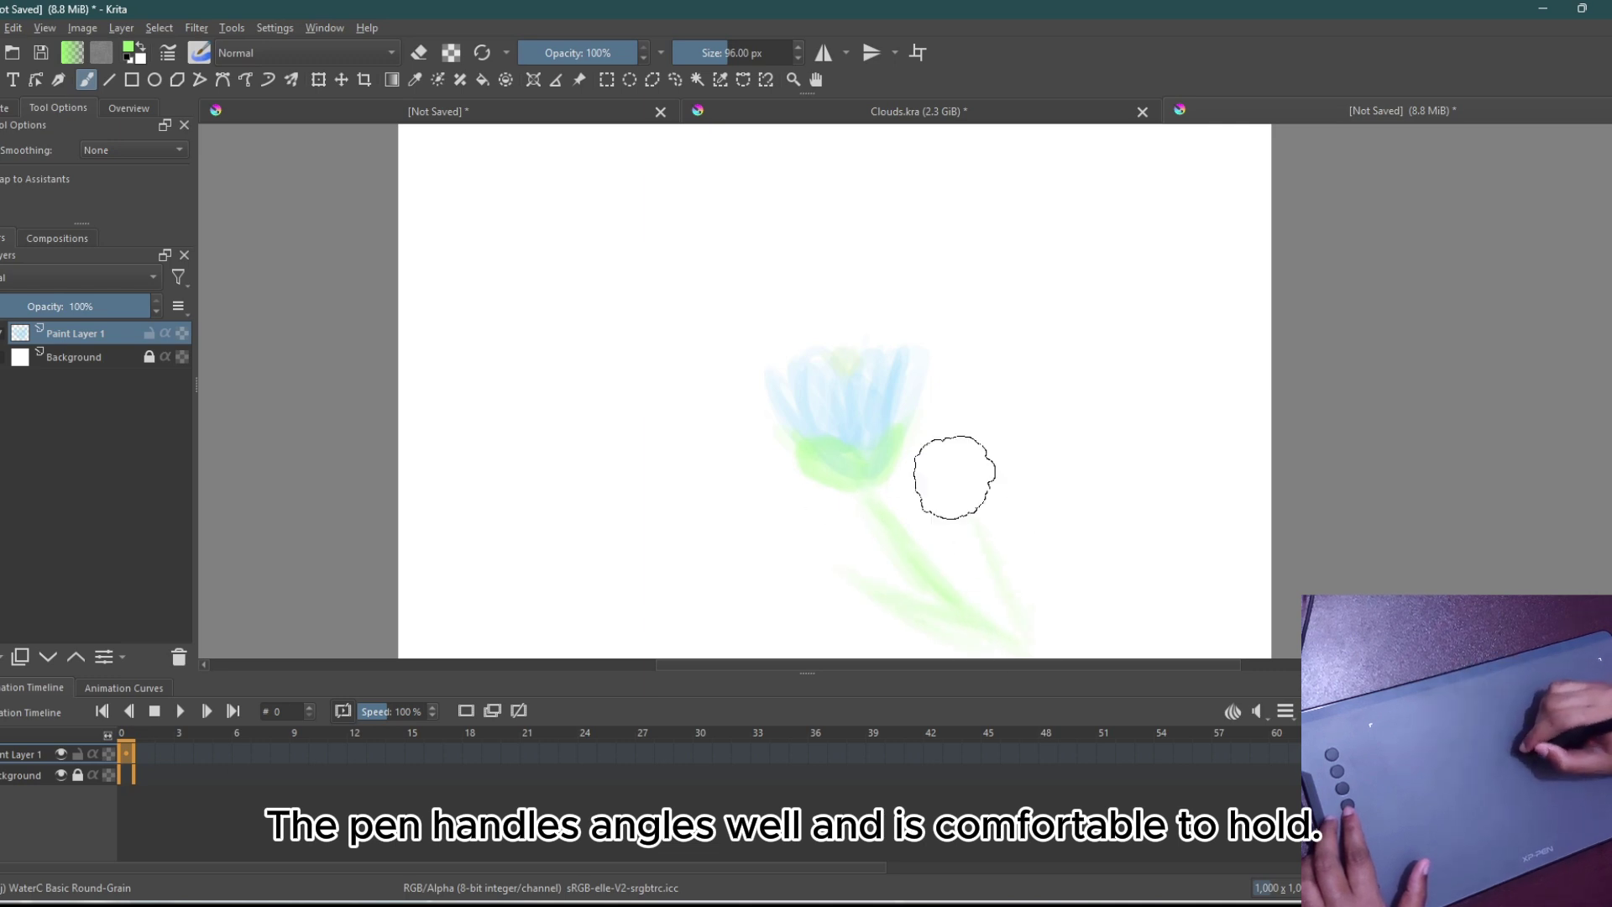
# Wash the sky around the flower in pale cyan with an enlarged brush.
pyautogui.click(135, 52)
pyautogui.click(910, 654)
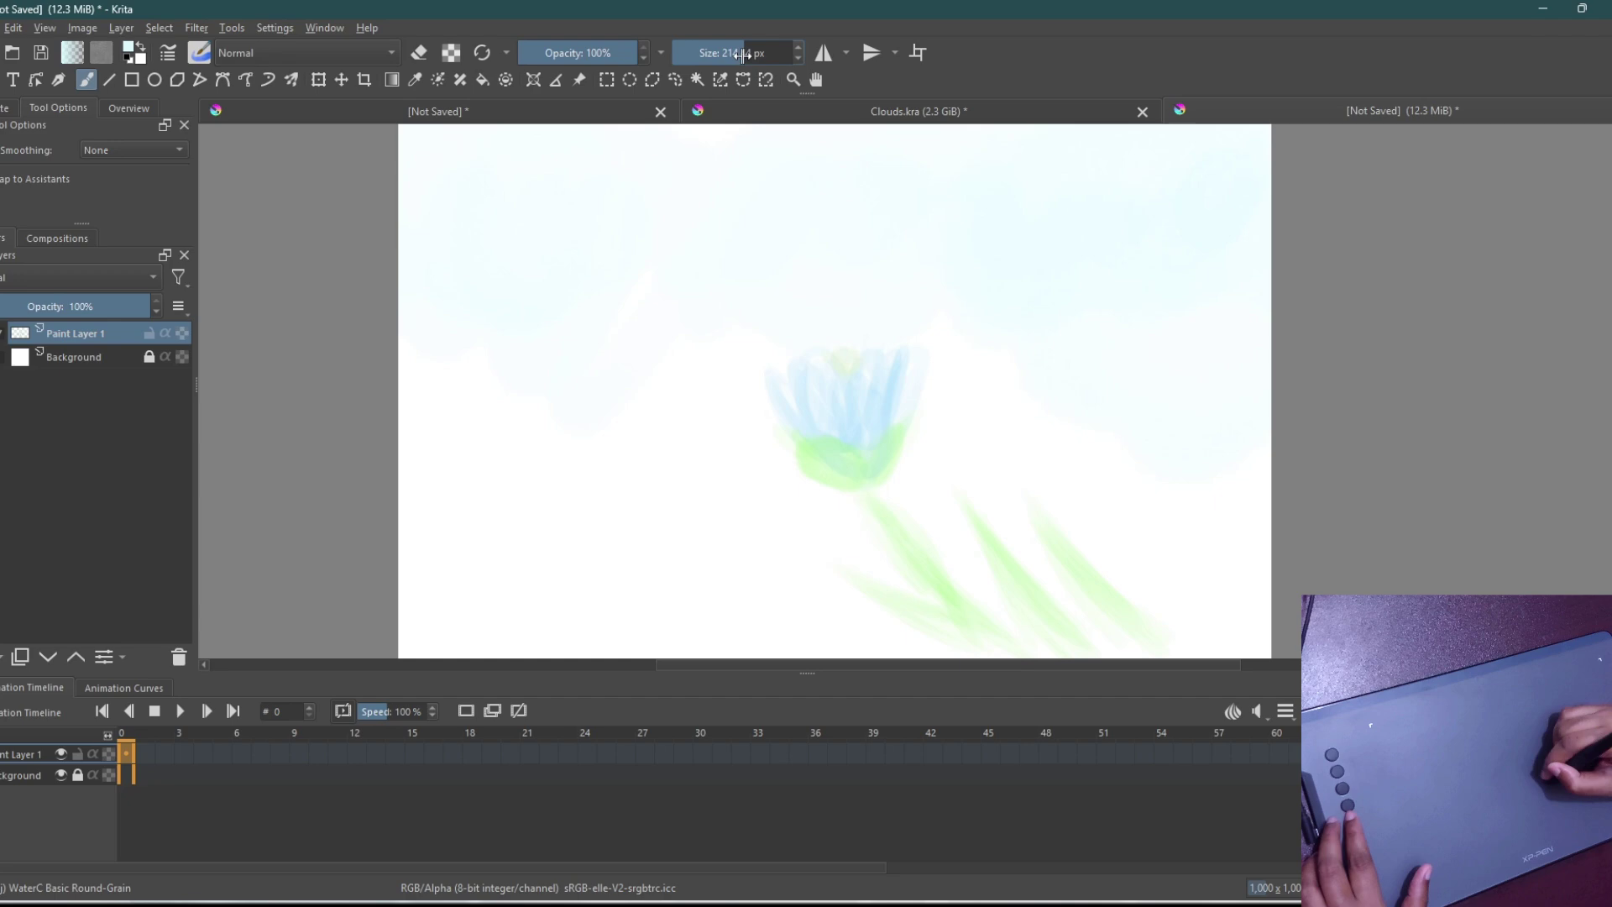
pyautogui.moveTo(741, 54); pyautogui.dragTo(732, 54)
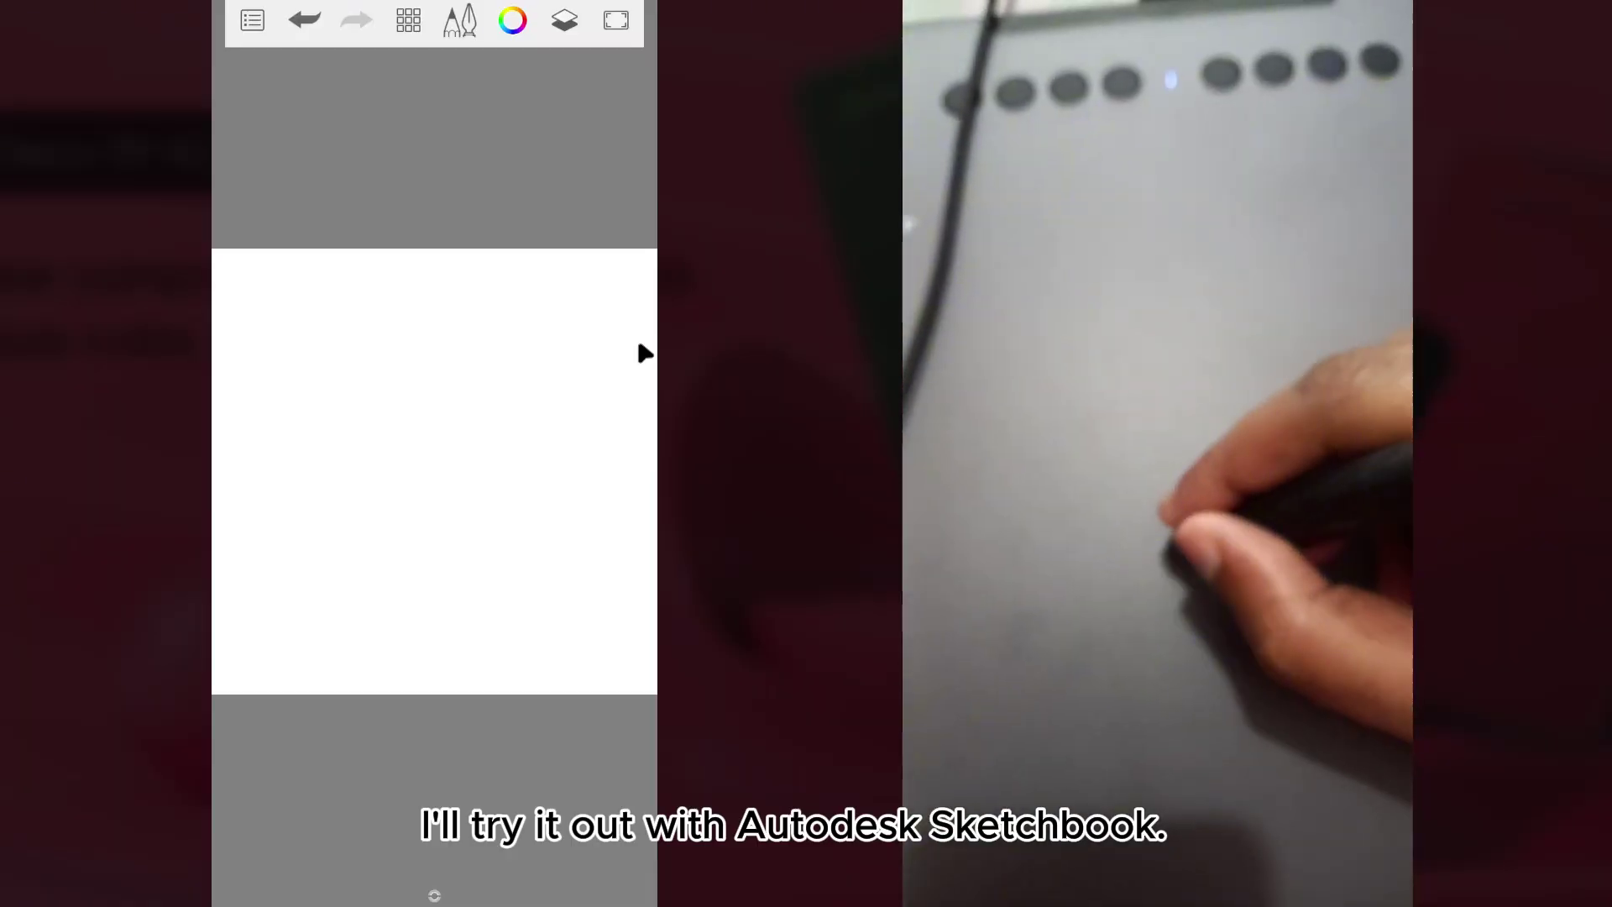
# Scribble a dense black oval near the middle of the blank canvas in Autodesk Sketchbook.
pyautogui.rightClick(532, 414)
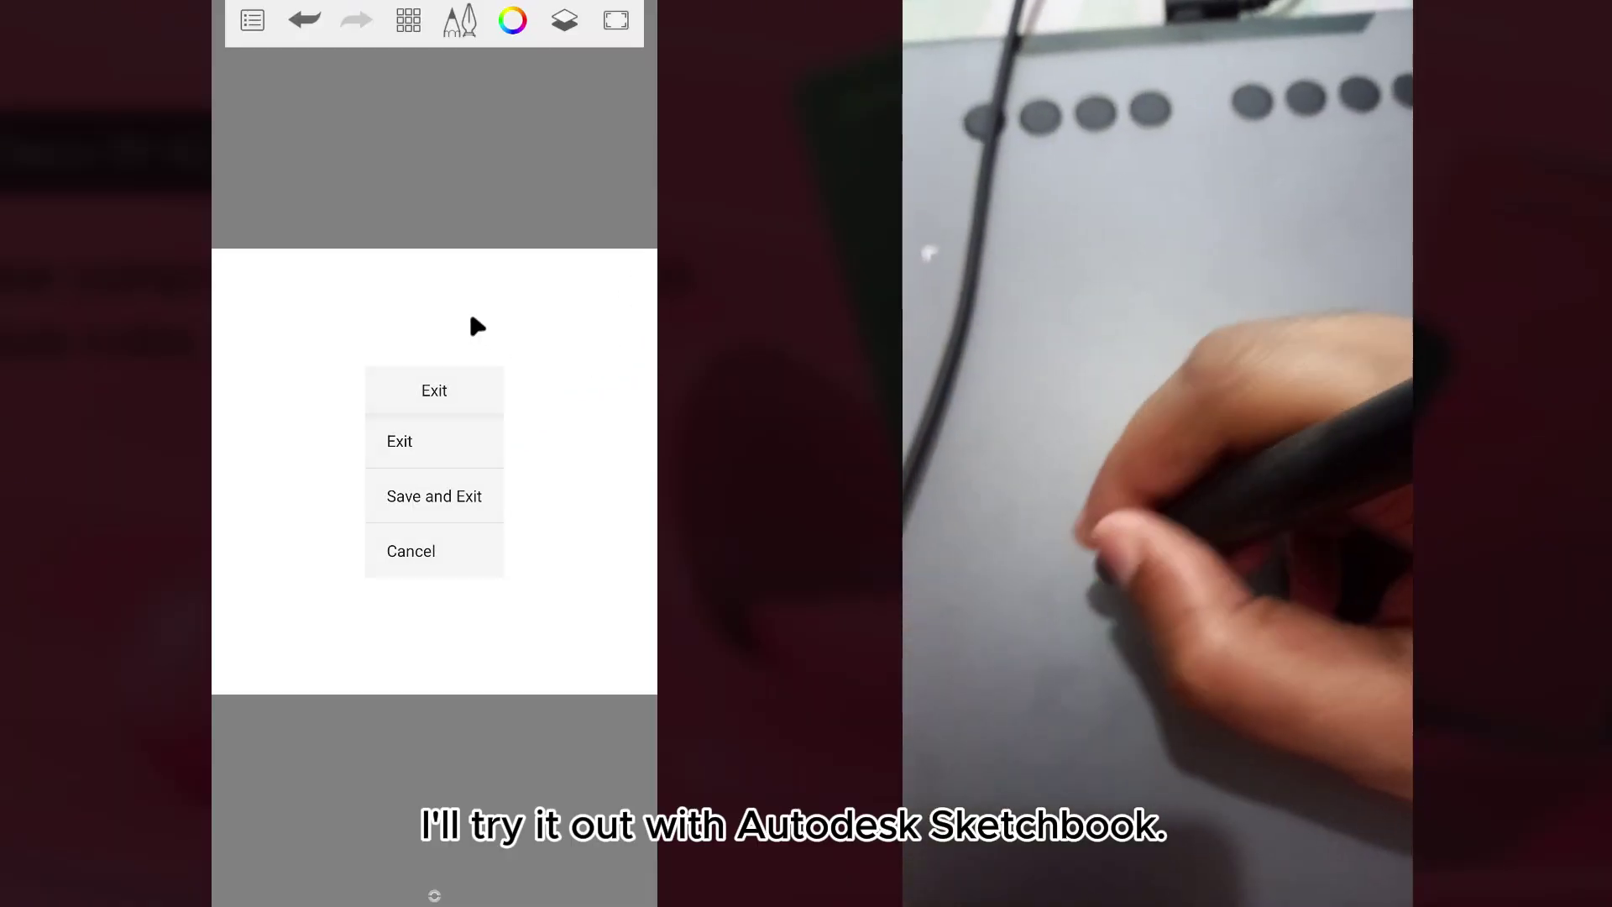
pyautogui.click(470, 318)
pyautogui.moveTo(411, 458)
pyautogui.mouseDown()
pyautogui.moveTo(468, 492)
pyautogui.moveTo(427, 439)
pyautogui.moveTo(471, 488)
pyautogui.moveTo(410, 461)
pyautogui.moveTo(483, 475)
pyautogui.mouseUp()
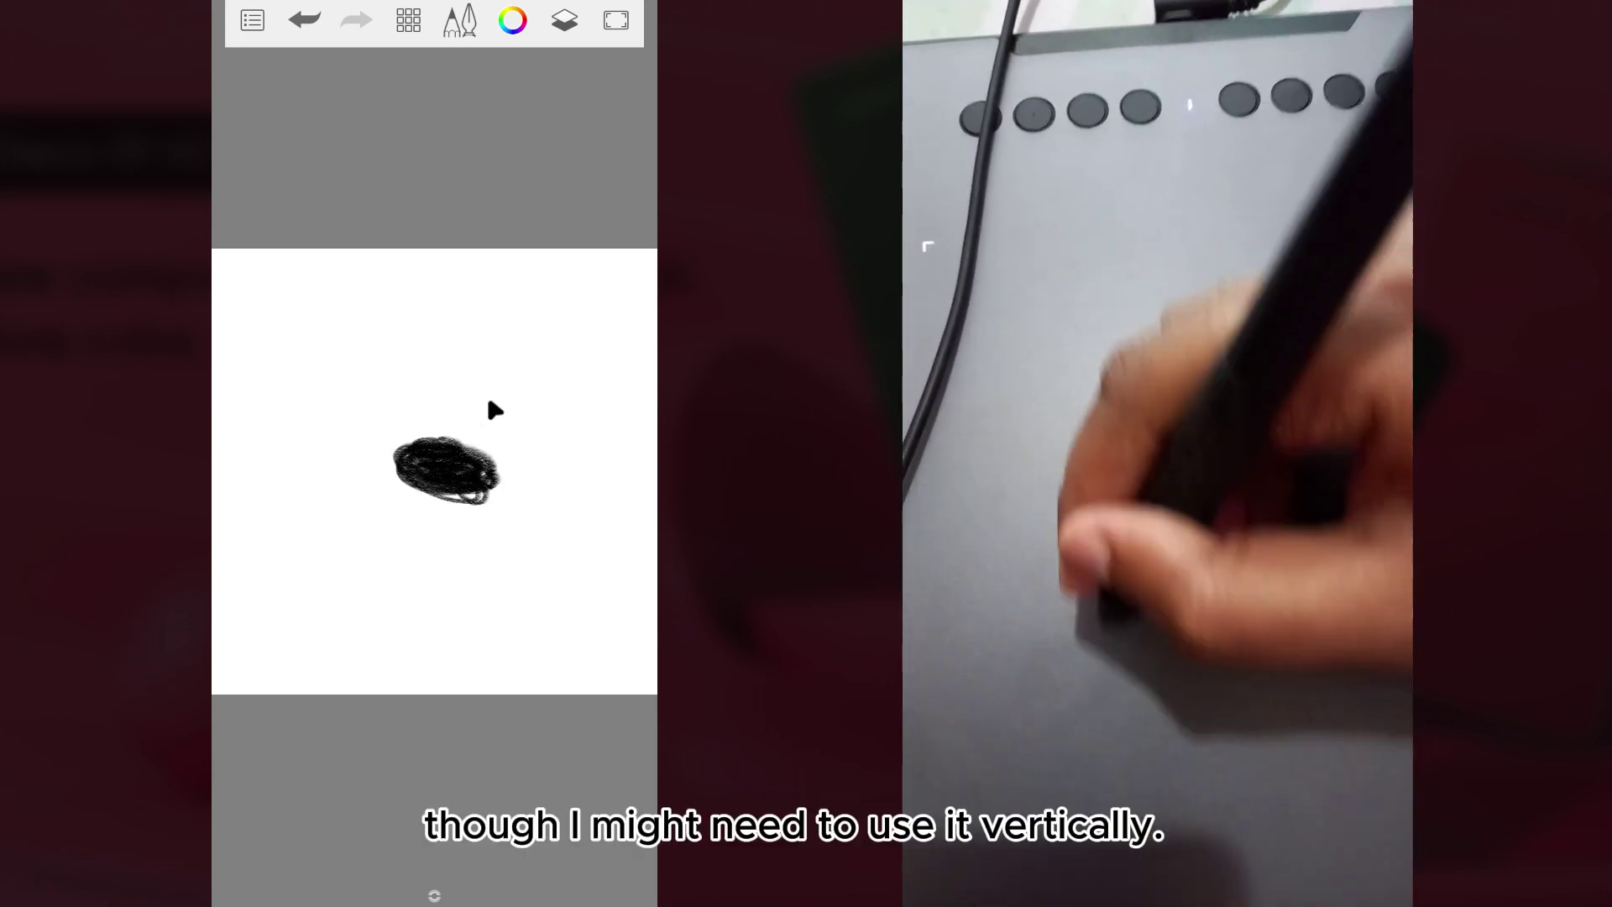
# Draw a series of short freehand test strokes around the black scribble, mostly across the canvas's upper-left area.
pyautogui.moveTo(485, 352)
pyautogui.mouseDown()
pyautogui.moveTo(503, 360)
pyautogui.moveTo(439, 377)
pyautogui.moveTo(504, 362)
pyautogui.moveTo(458, 361)
pyautogui.mouseUp()
pyautogui.moveTo(550, 395); pyautogui.dragTo(550, 479)
pyautogui.moveTo(544, 463); pyautogui.dragTo(575, 474)
pyautogui.moveTo(526, 394)
pyautogui.mouseDown()
pyautogui.moveTo(549, 385)
pyautogui.moveTo(505, 435)
pyautogui.mouseUp()
pyautogui.moveTo(482, 542)
pyautogui.mouseDown()
pyautogui.moveTo(403, 571)
pyautogui.moveTo(529, 555)
pyautogui.moveTo(454, 561)
pyautogui.mouseUp()
pyautogui.moveTo(393, 281); pyautogui.dragTo(471, 288)
pyautogui.moveTo(445, 537)
pyautogui.mouseDown()
pyautogui.moveTo(321, 500)
pyautogui.moveTo(293, 470)
pyautogui.mouseUp()
pyautogui.moveTo(386, 520); pyautogui.dragTo(286, 437)
pyautogui.moveTo(353, 495); pyautogui.dragTo(260, 360)
pyautogui.moveTo(326, 453); pyautogui.dragTo(280, 340)
pyautogui.moveTo(324, 420)
pyautogui.mouseDown()
pyautogui.moveTo(296, 317)
pyautogui.moveTo(324, 301)
pyautogui.mouseUp()
pyautogui.moveTo(345, 372); pyautogui.dragTo(349, 293)
pyautogui.moveTo(352, 357); pyautogui.dragTo(370, 288)
pyautogui.moveTo(373, 317); pyautogui.dragTo(381, 287)
pyautogui.moveTo(382, 305); pyautogui.dragTo(386, 292)
pyautogui.moveTo(392, 295); pyautogui.dragTo(394, 285)
pyautogui.moveTo(552, 546); pyautogui.dragTo(641, 484)
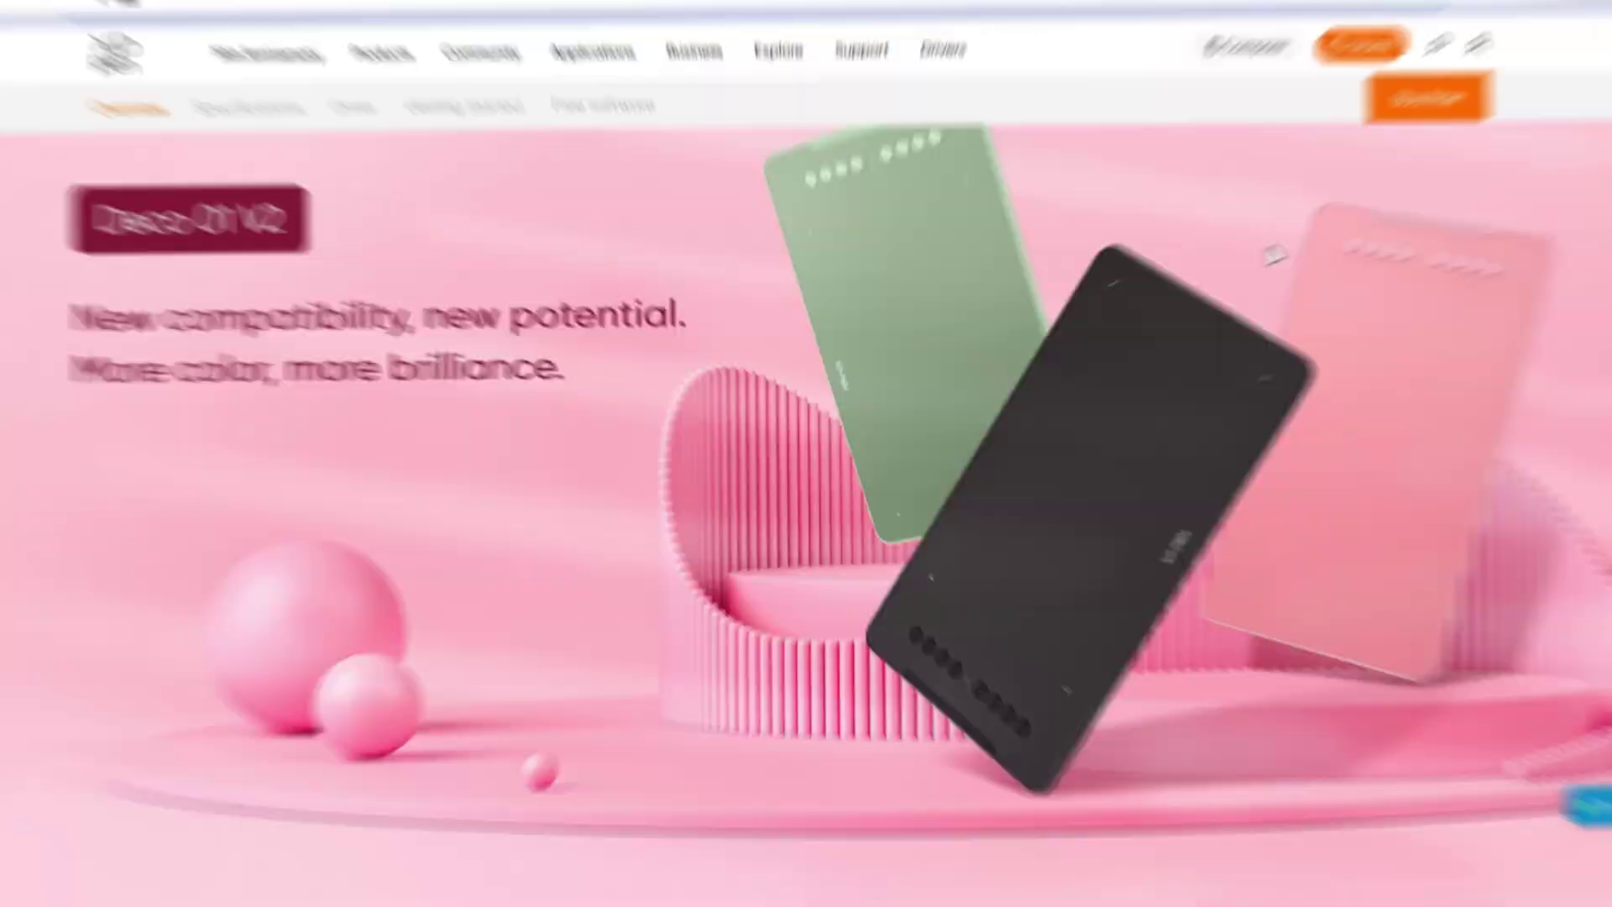
# Switch to the XPPen website and look through the Deco 01 V2 overview page, including its Android compatibility section.
pyautogui.scroll(-5, 1280, 249)
pyautogui.scroll(3, 1280, 250)
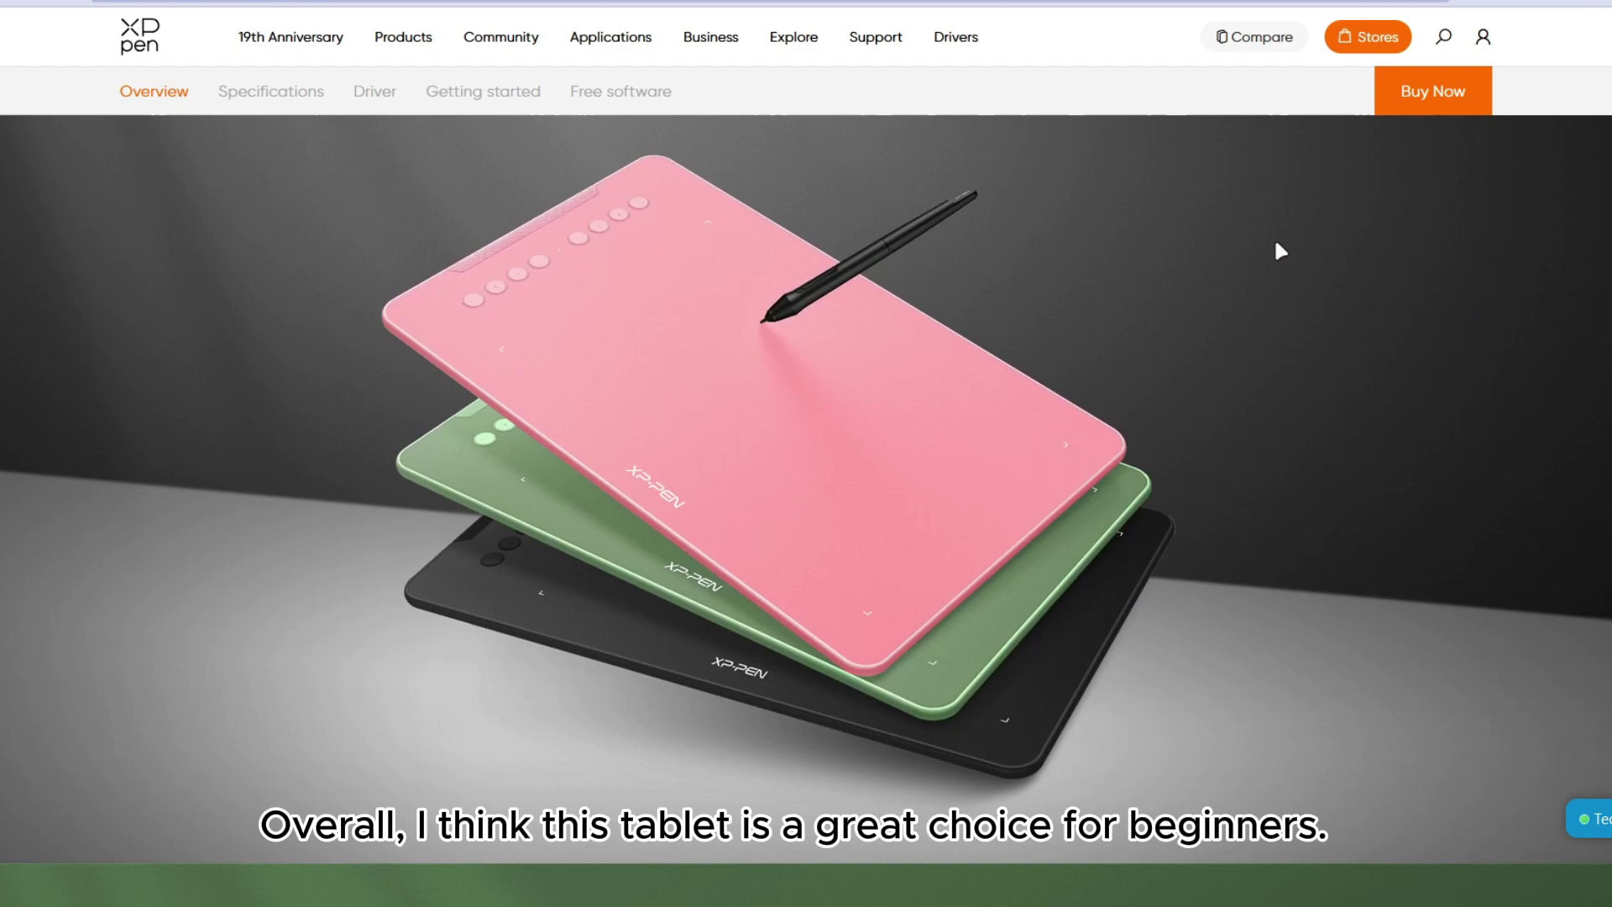
pyautogui.scroll(-15, 1280, 250)
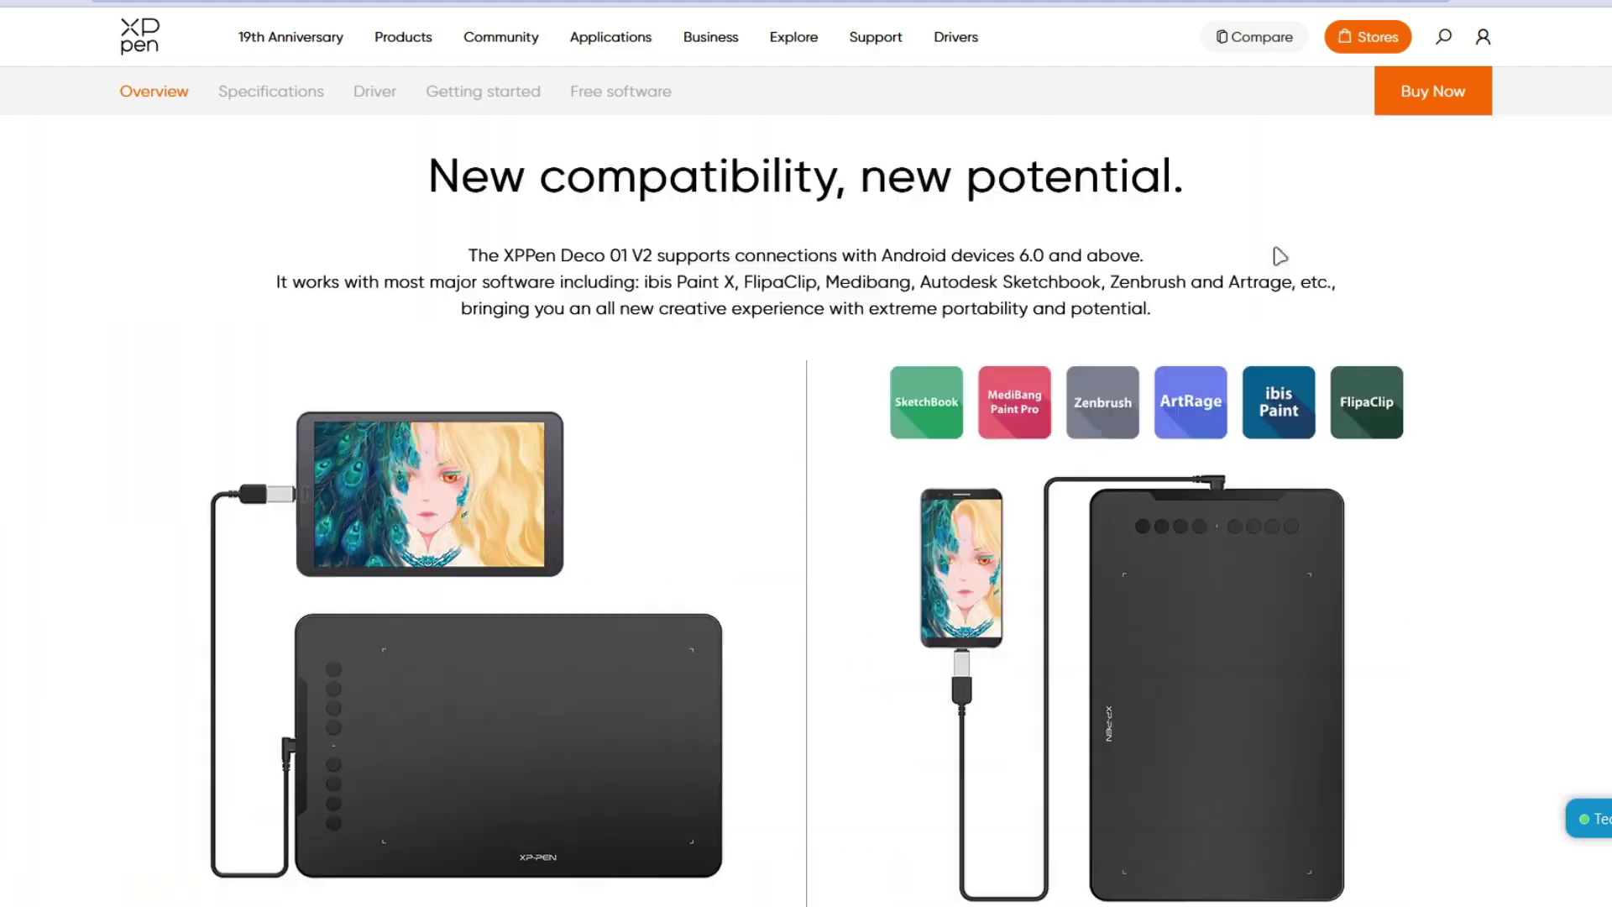
pyautogui.scroll(-20, 1279, 255)
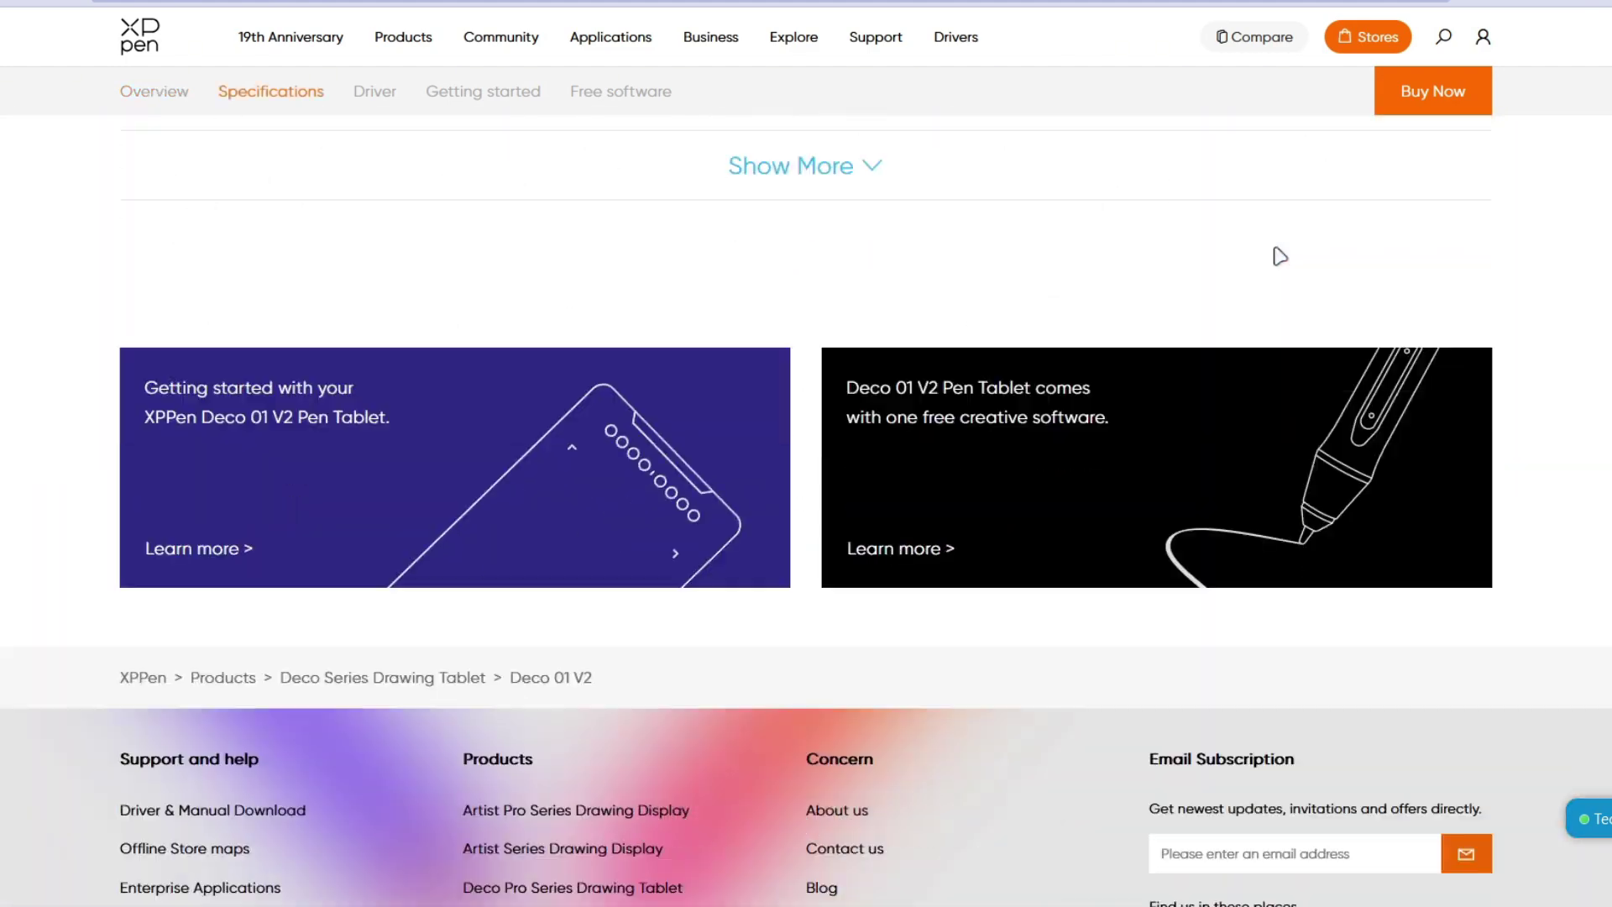
# Go to the Deco 01 V2 specifications, expand the full list and read through it.
pyautogui.click(269, 91)
pyautogui.scroll(-6, 790, 280)
pyautogui.click(804, 281)
pyautogui.scroll(-8, 1015, 457)
# Open the tablet's free software page and review the offered drawing programs, including ArtRage Lite, and the steps for obtaining one.
pyautogui.click(620, 92)
pyautogui.scroll(-3, 917, 328)
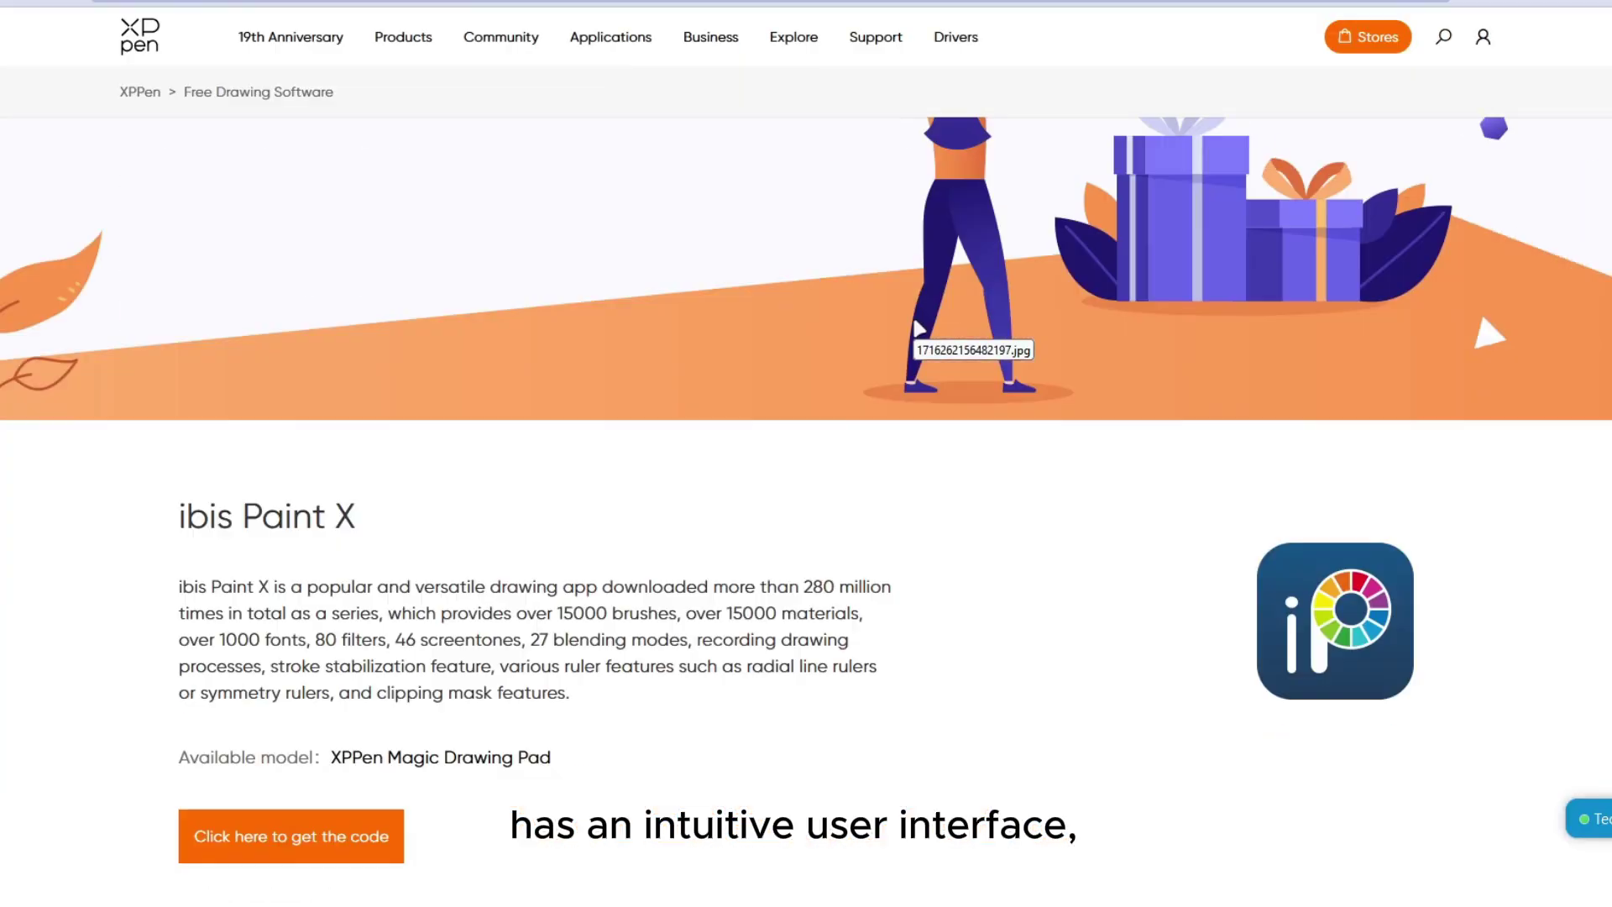
pyautogui.scroll(-12, 920, 327)
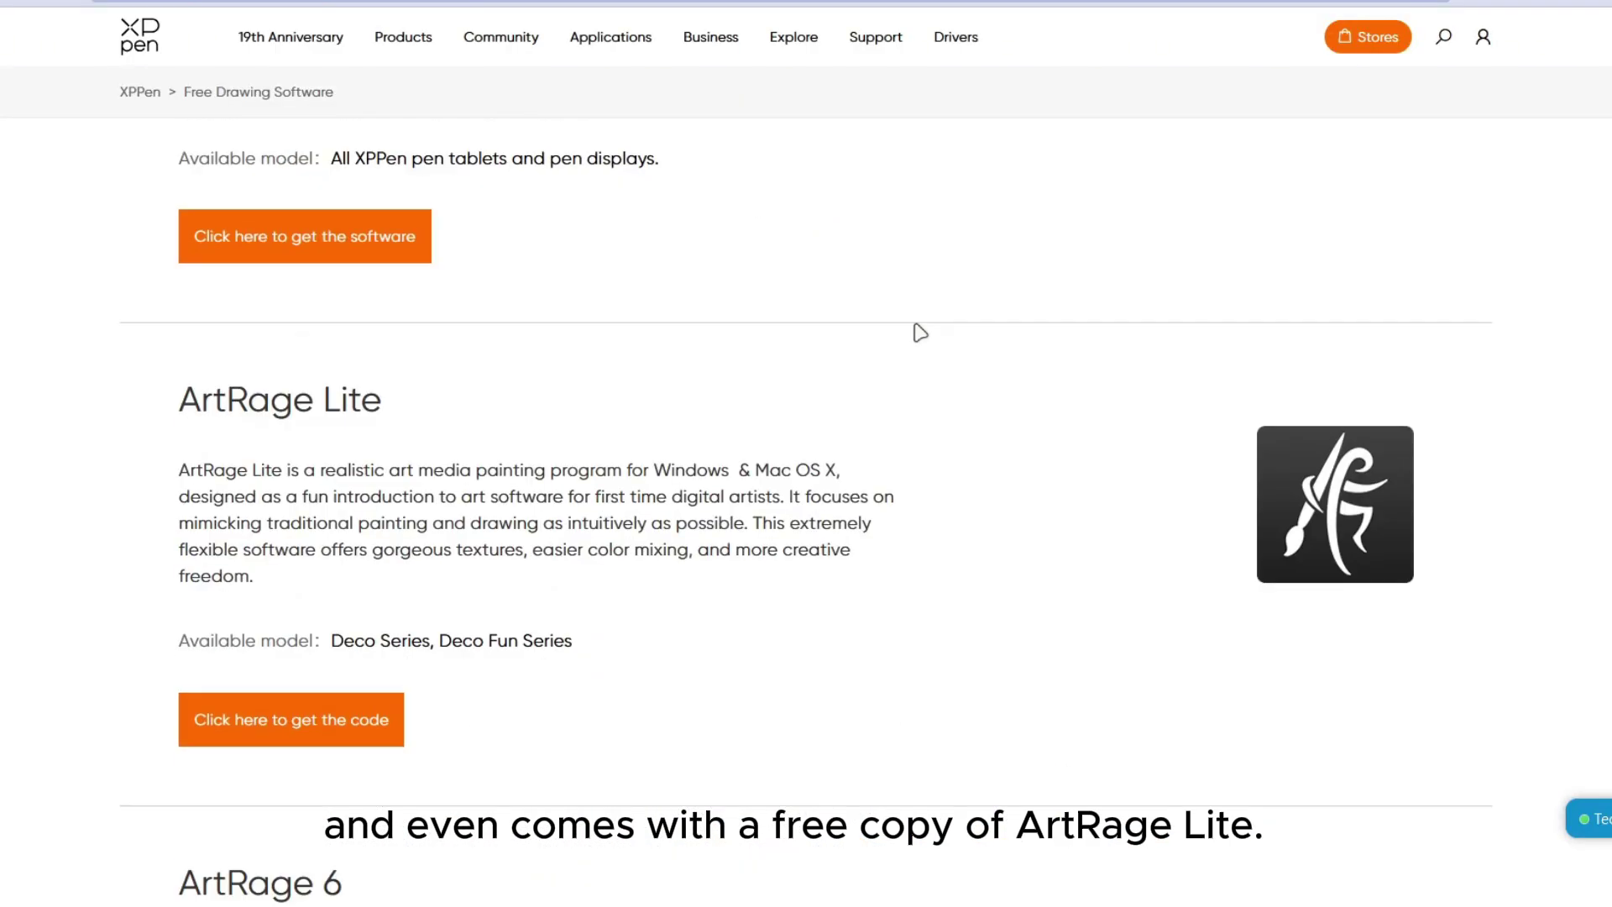
pyautogui.scroll(-12, 920, 332)
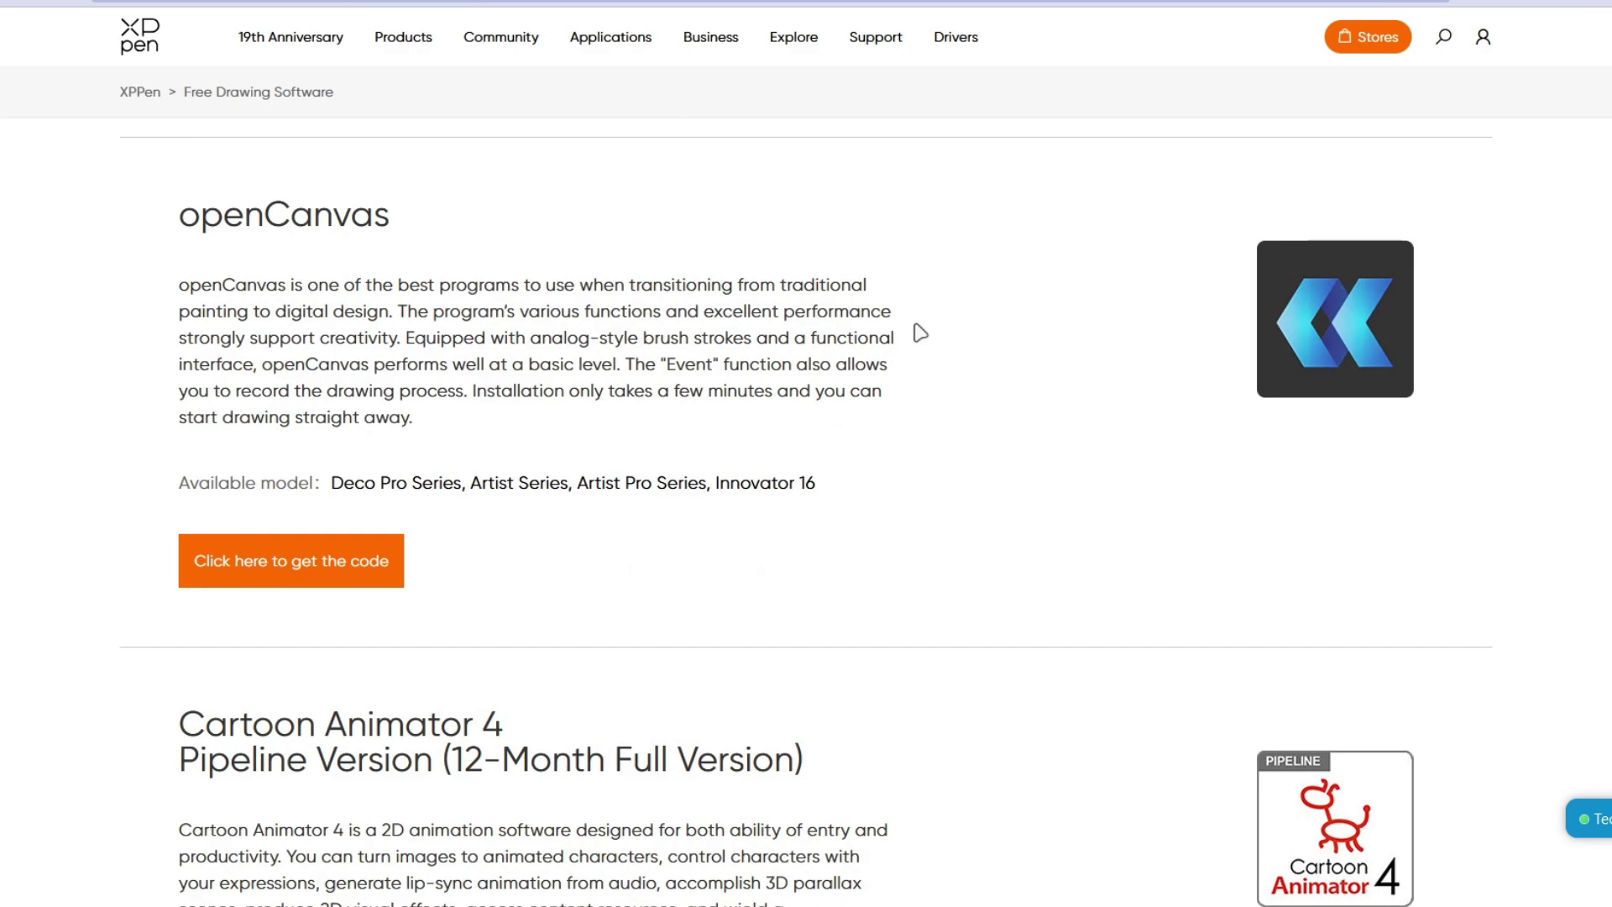
pyautogui.scroll(-12, 920, 332)
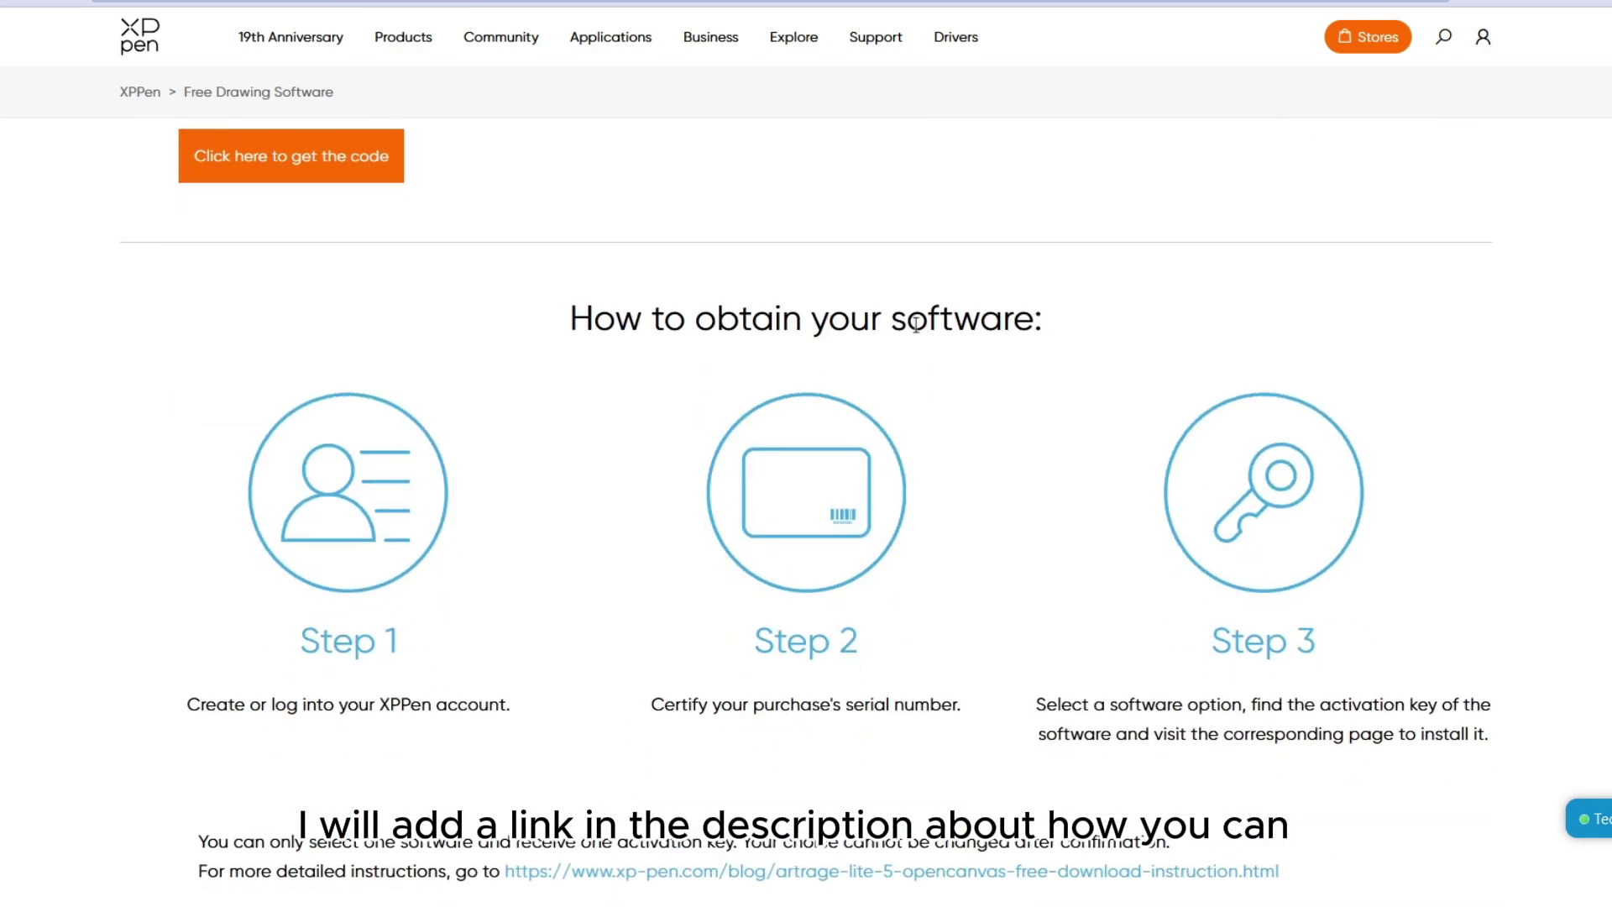
pyautogui.scroll(-1, 916, 325)
pyautogui.scroll(-2, 920, 332)
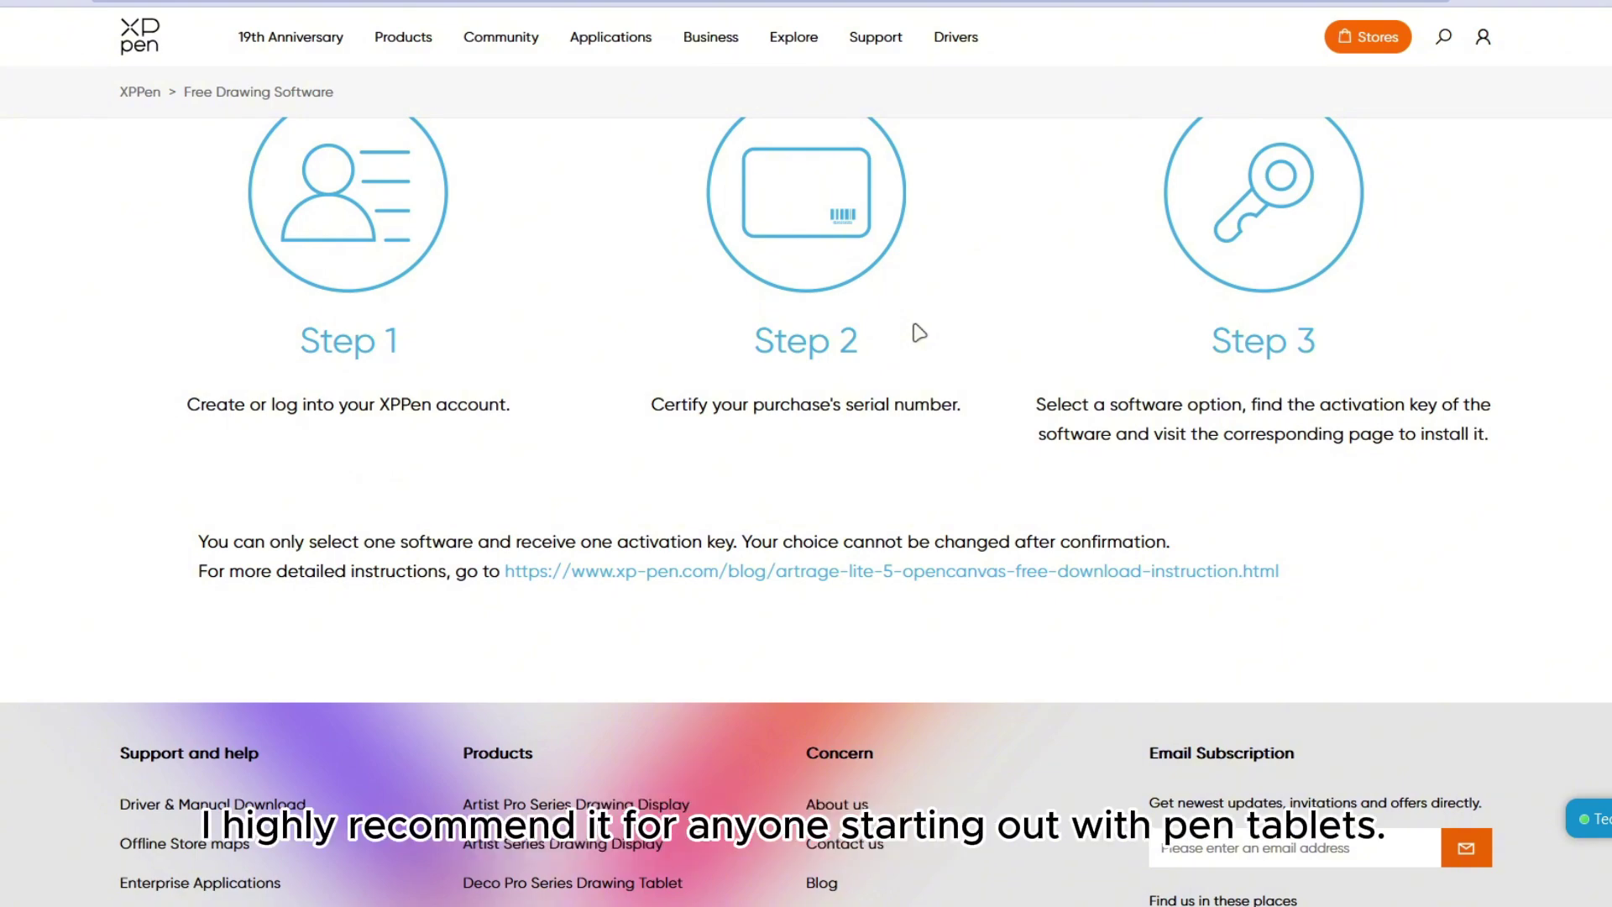
pyautogui.scroll(-3, 917, 330)
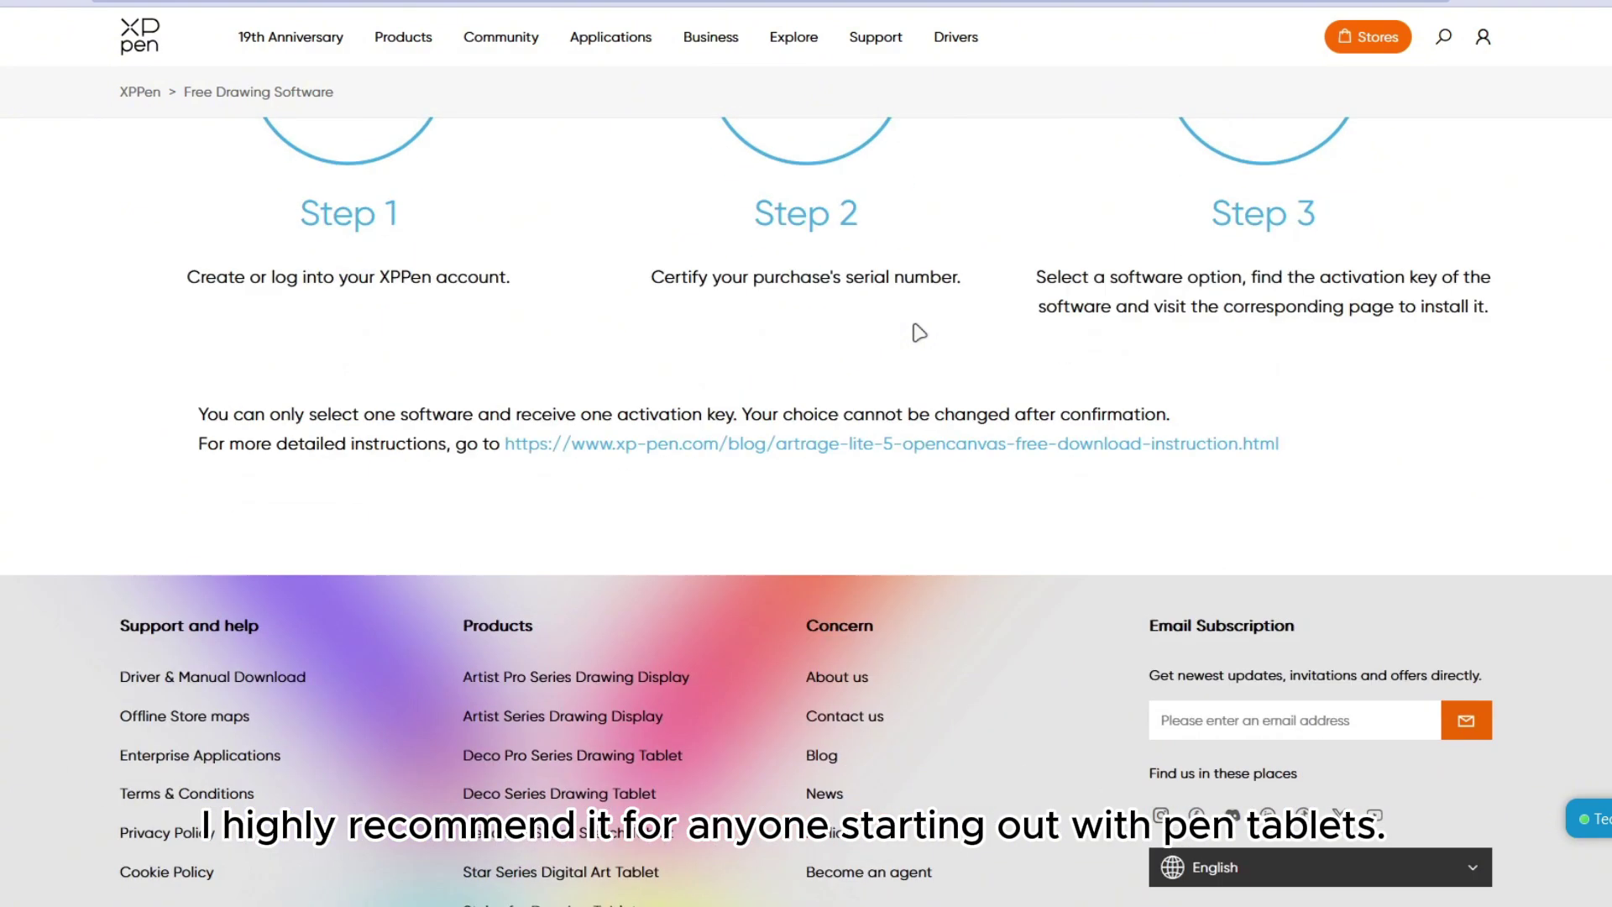